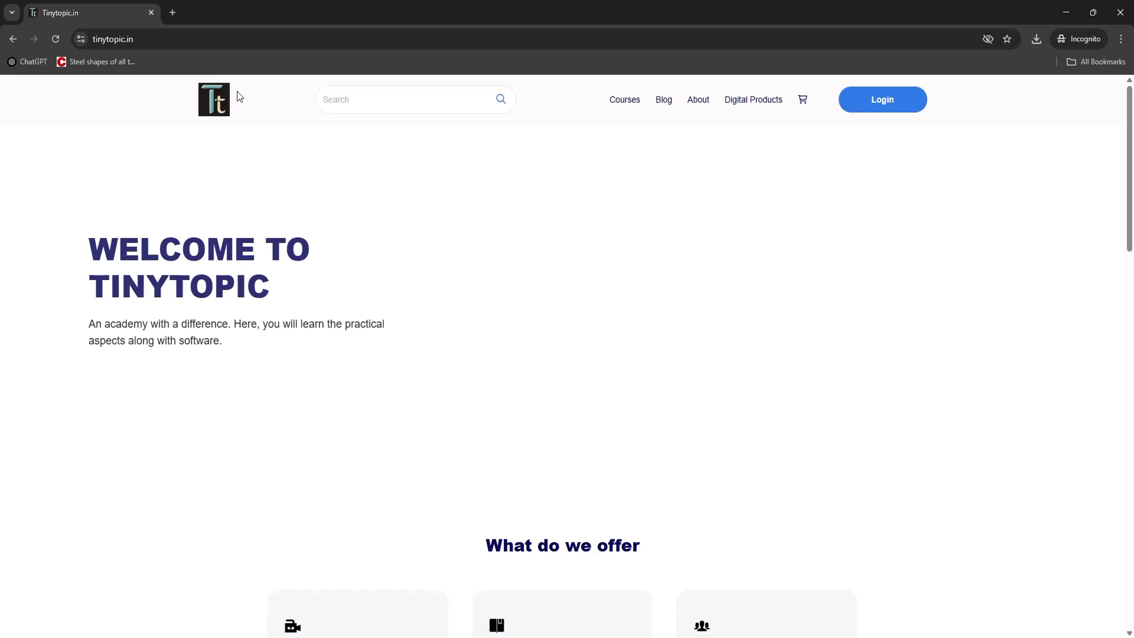
- Go to Tinytopic.in's Digital Products listing and open the CDR : Column Design Result Extractor card
left_click(186, 36)
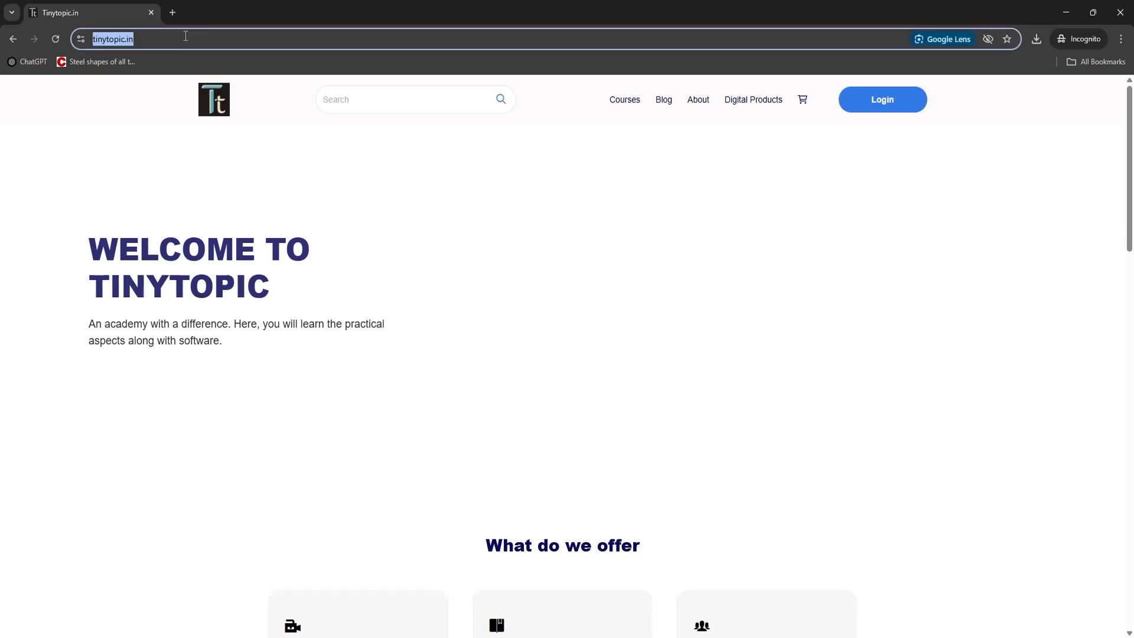
left_click(510, 181)
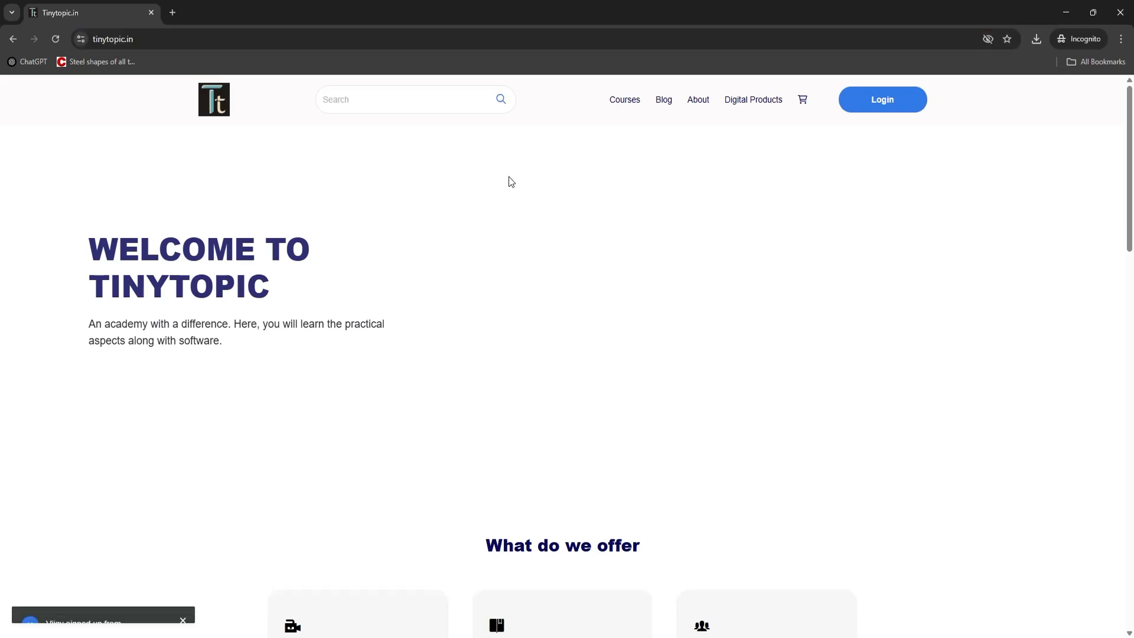
left_click(752, 100)
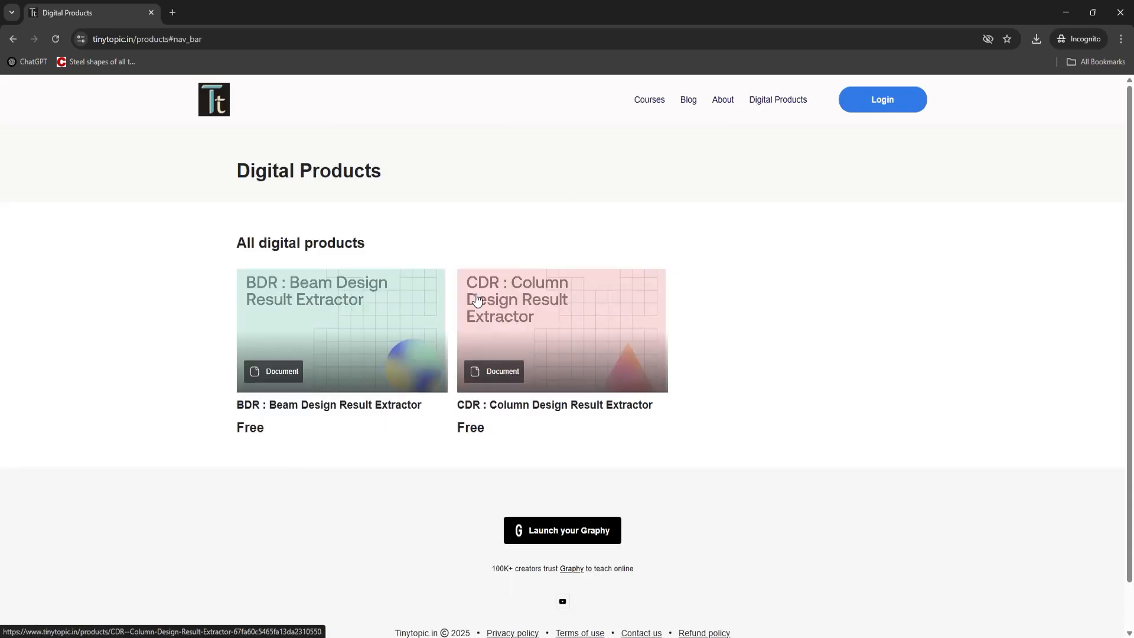
left_click(526, 331)
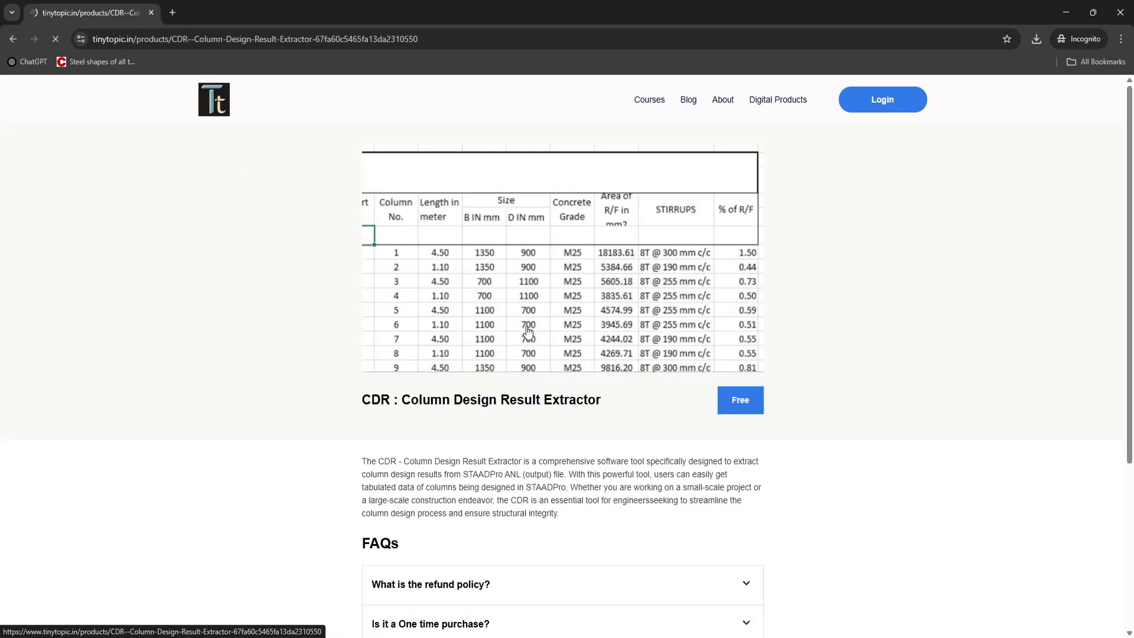
- Choose Free on CDR, then sign up with a name, saved e-mail and password
left_click(734, 407)
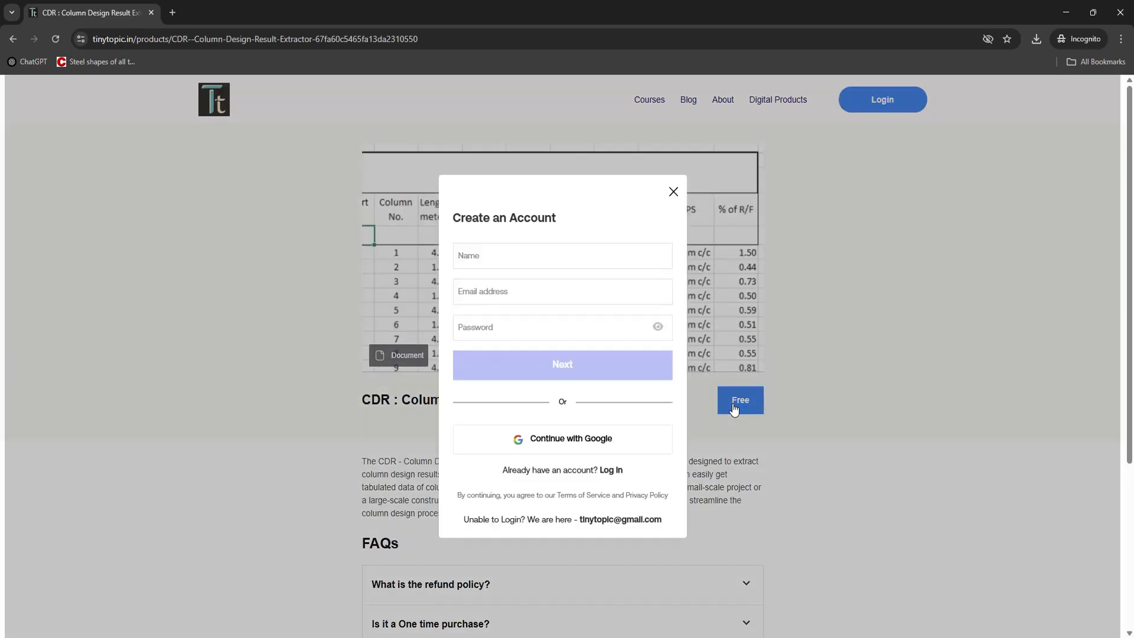
left_click(502, 262)
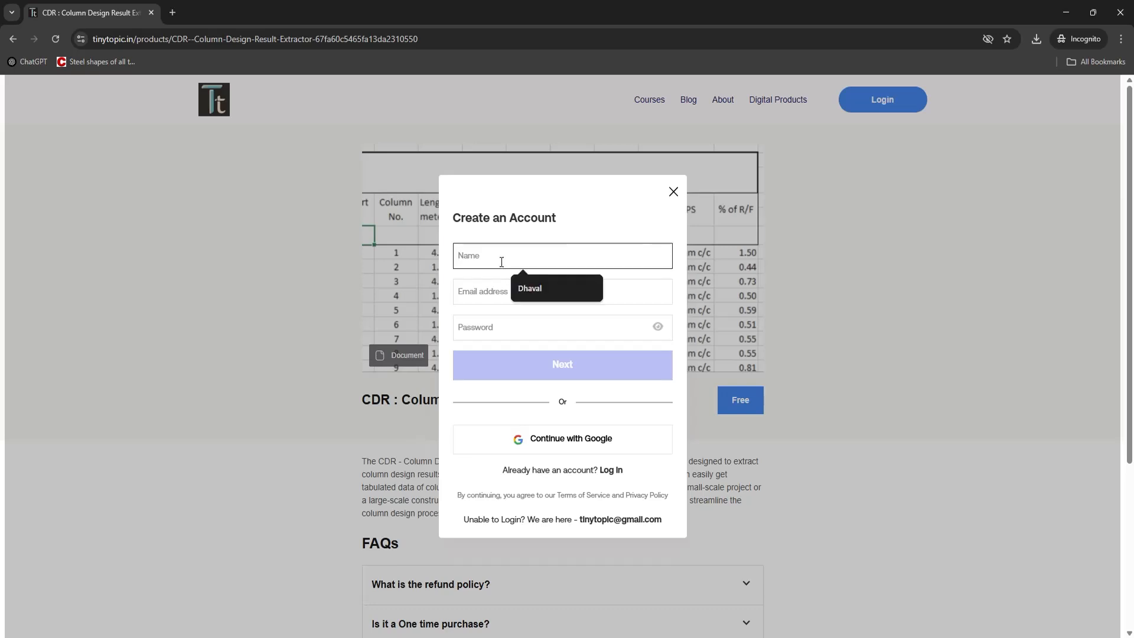
type("Vijay")
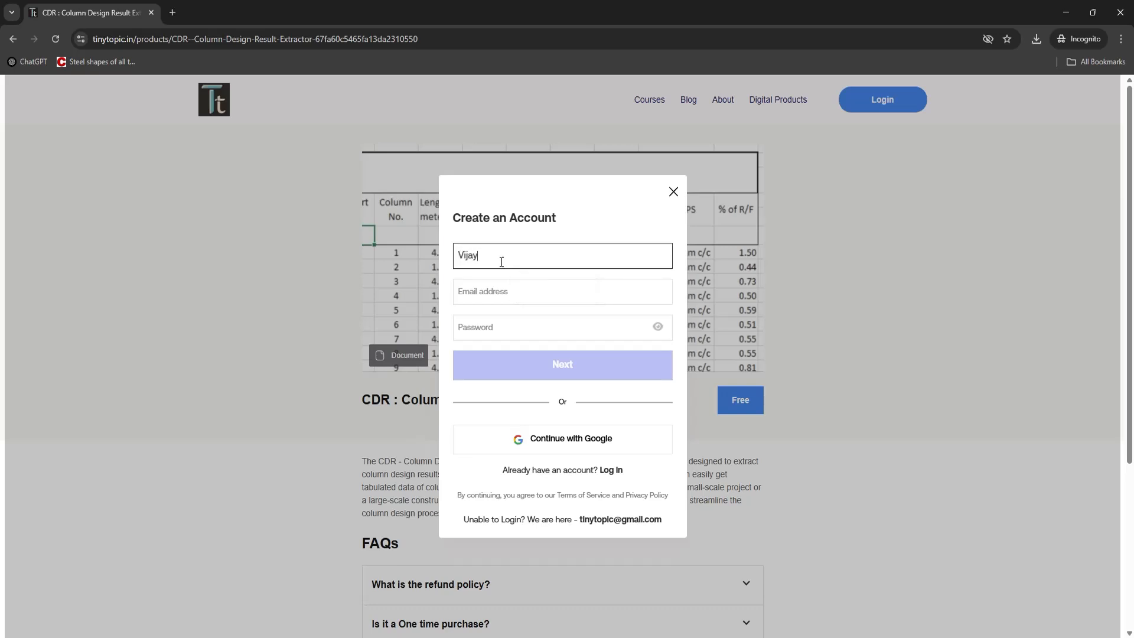
key("Tab")
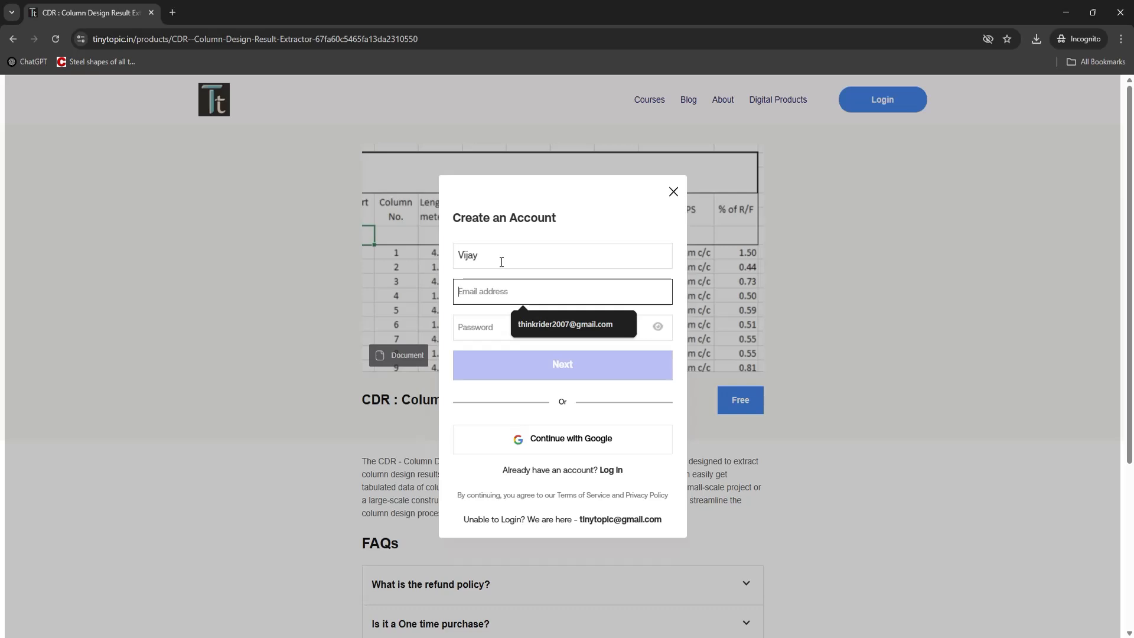
left_click(552, 324)
left_click(520, 329)
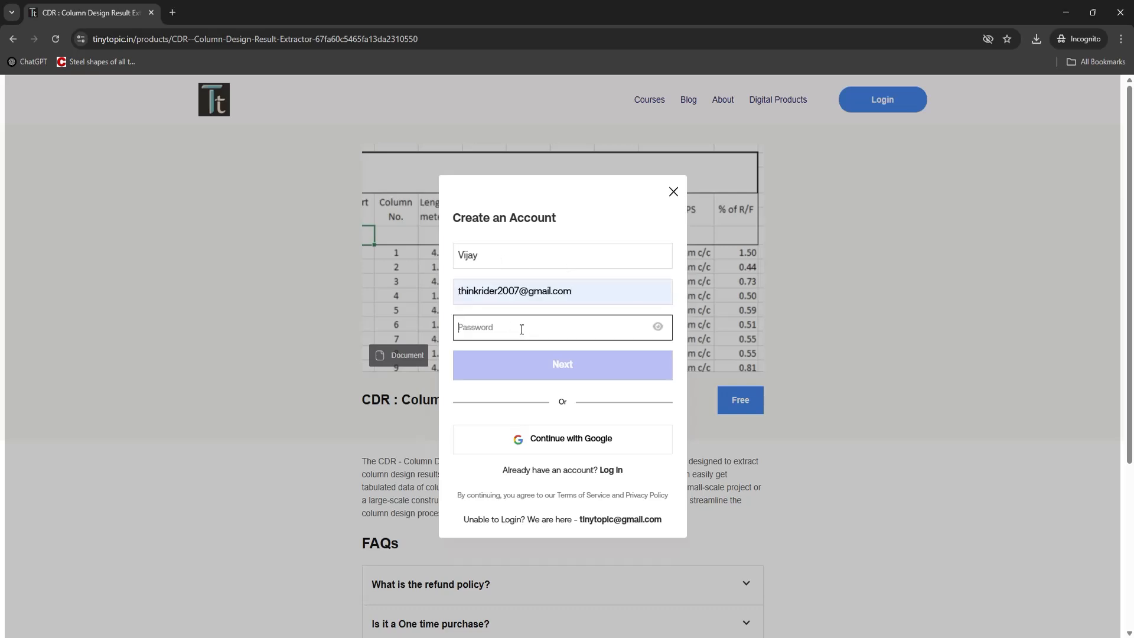
type("••••")
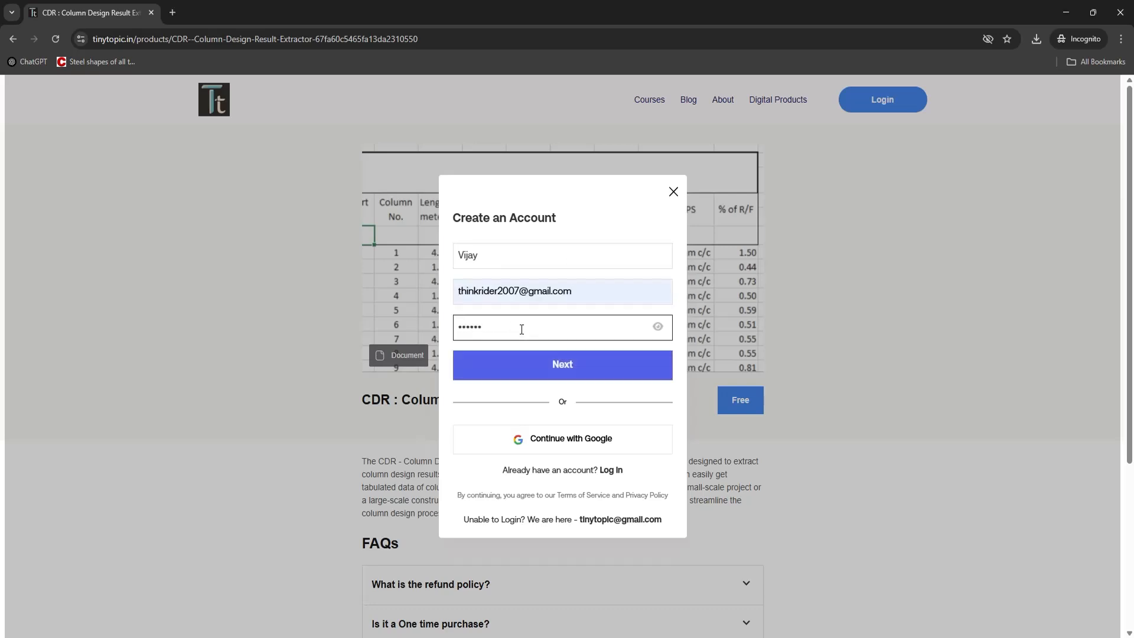
key("BackSpace")
key("BackSpace")
type("••")
left_click(556, 372)
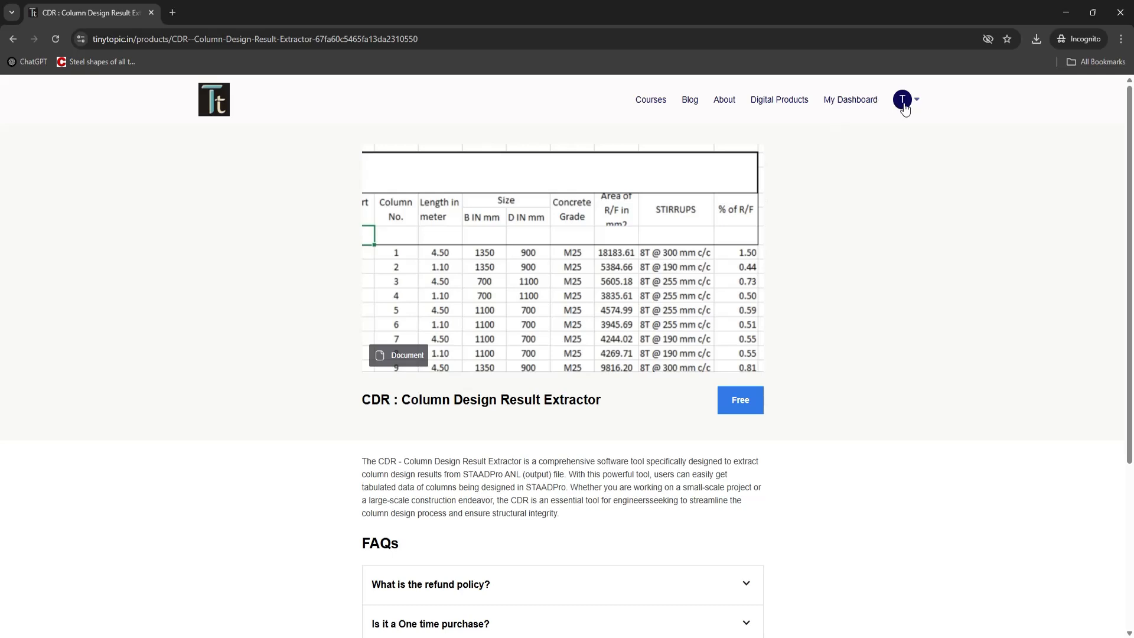
- Claim CDR as Free, verify the e-mail with the emailed code, and go to My Courses
left_click(732, 408)
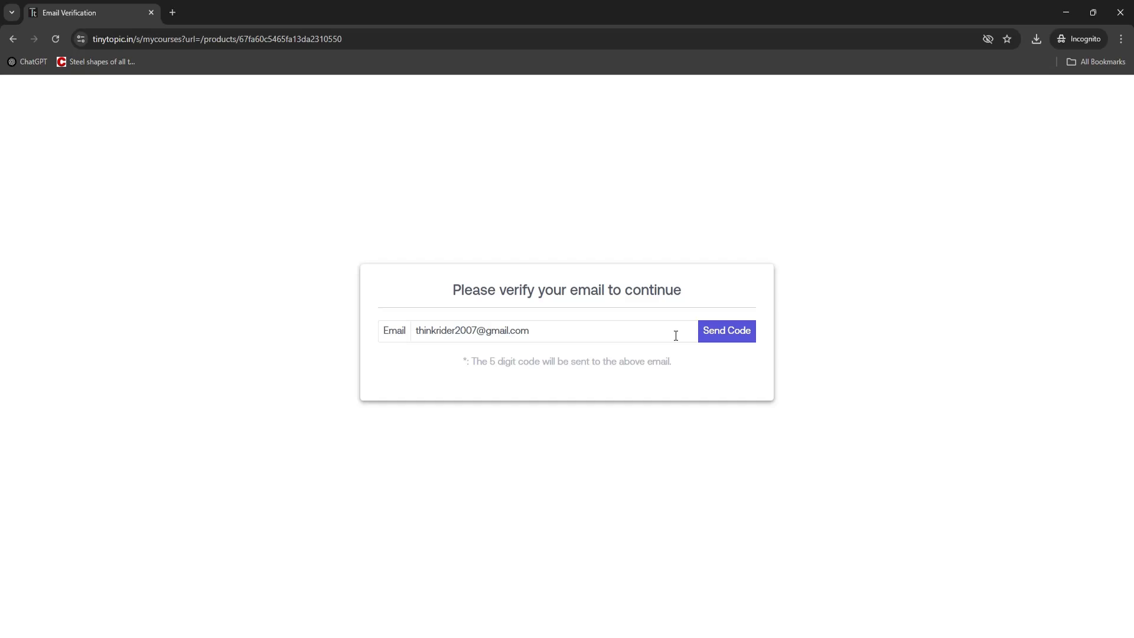
left_click(726, 338)
left_click(631, 362)
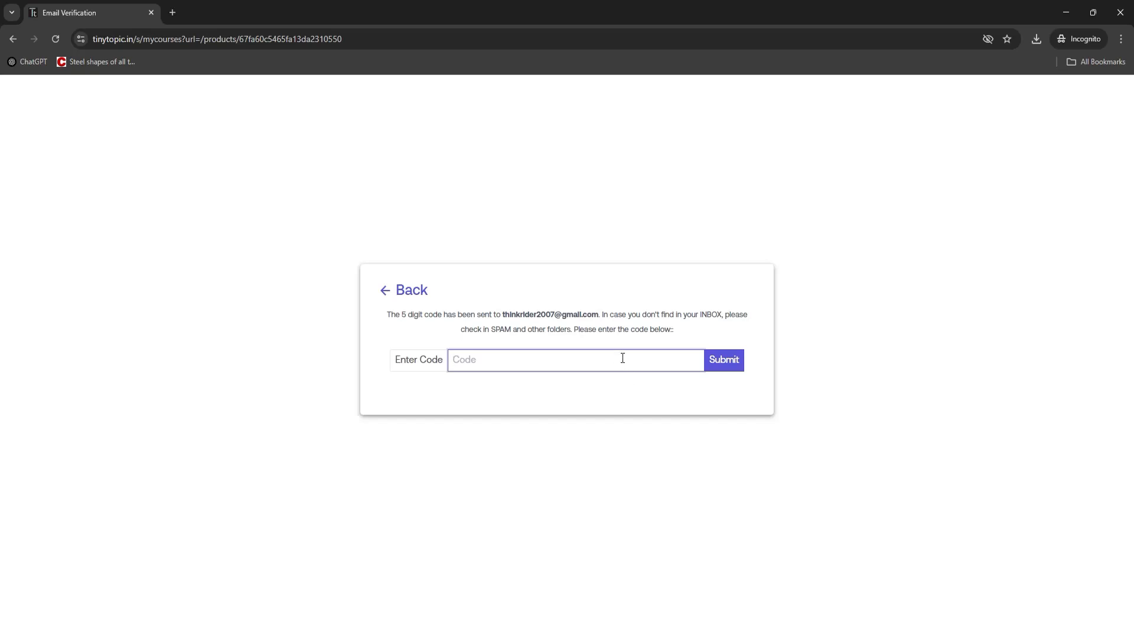
left_click(721, 359)
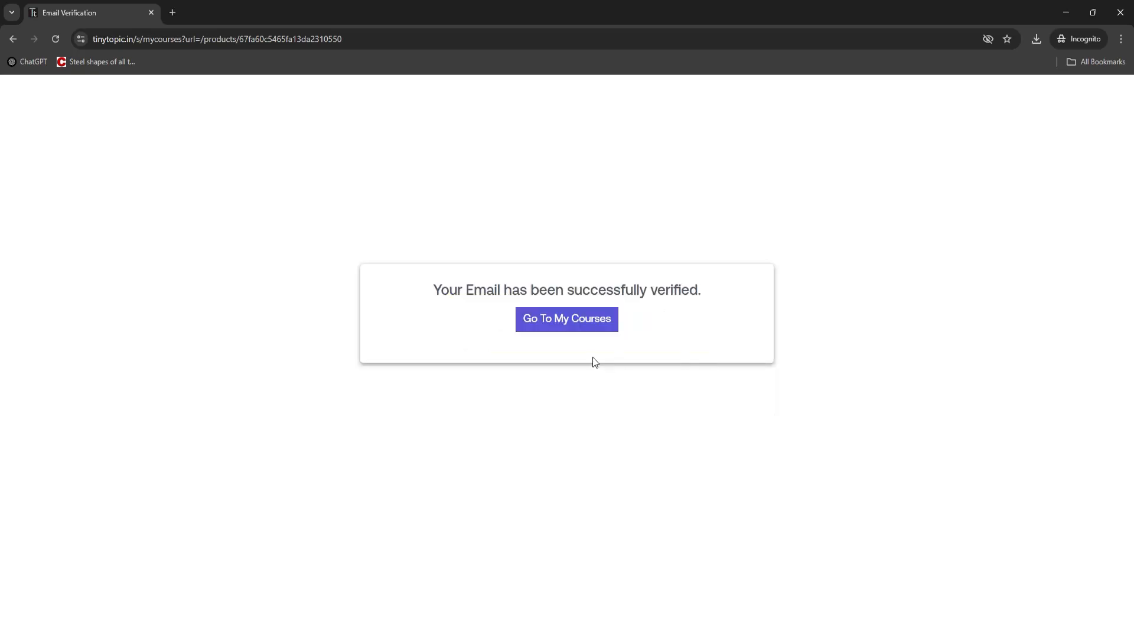
left_click(570, 320)
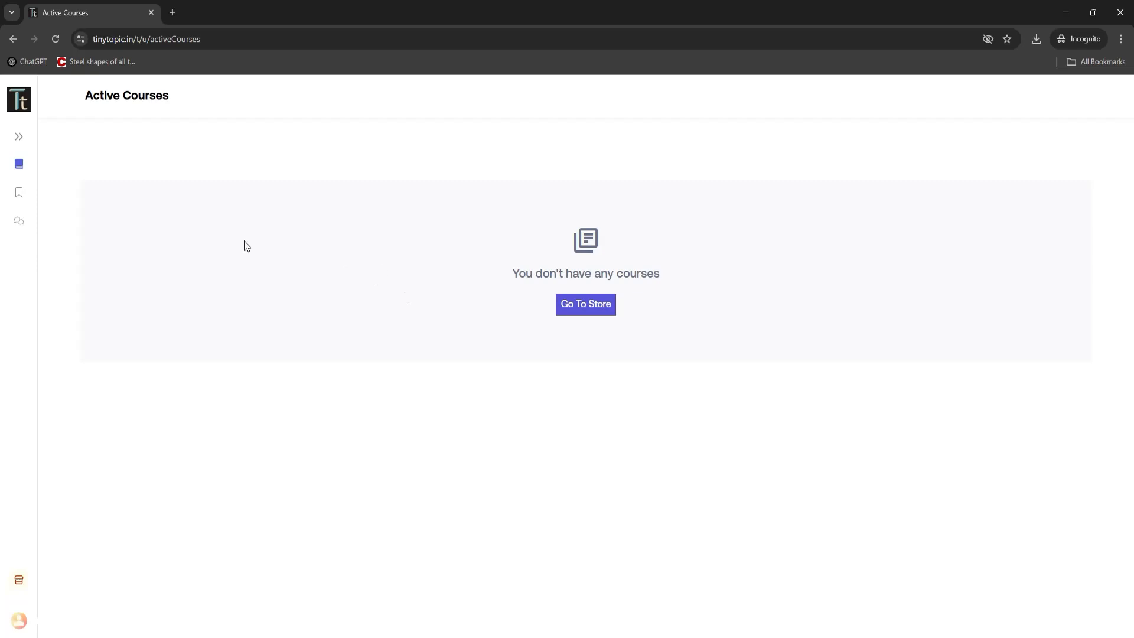
- Reopen the CDR product page from the store and download it as 'CDR' into CDR BDR Installation
left_click(598, 317)
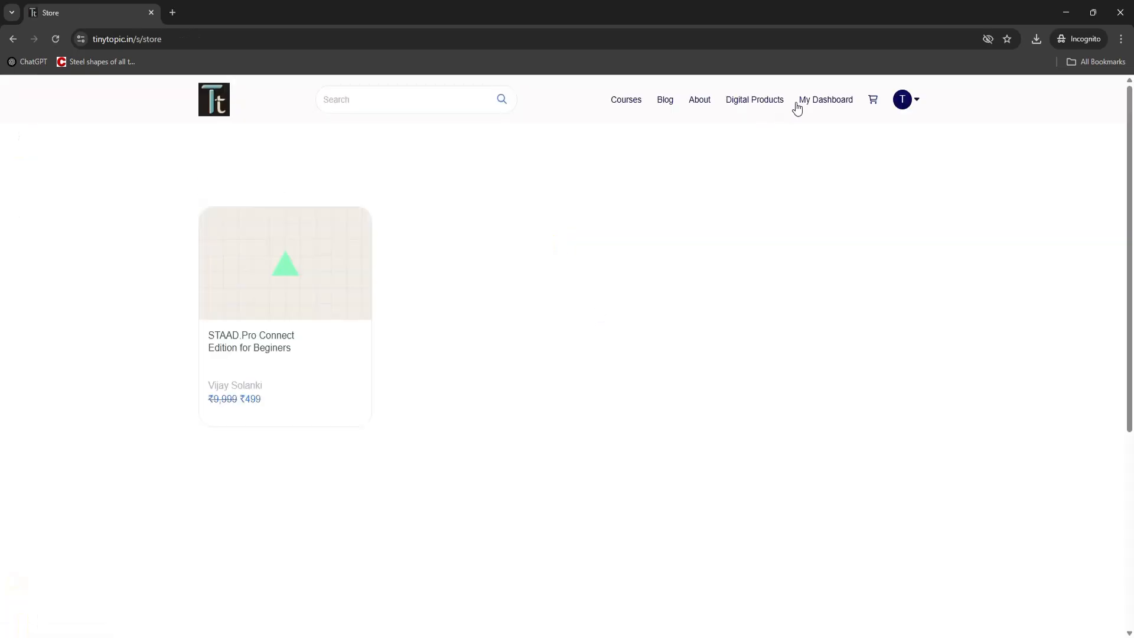
left_click(757, 102)
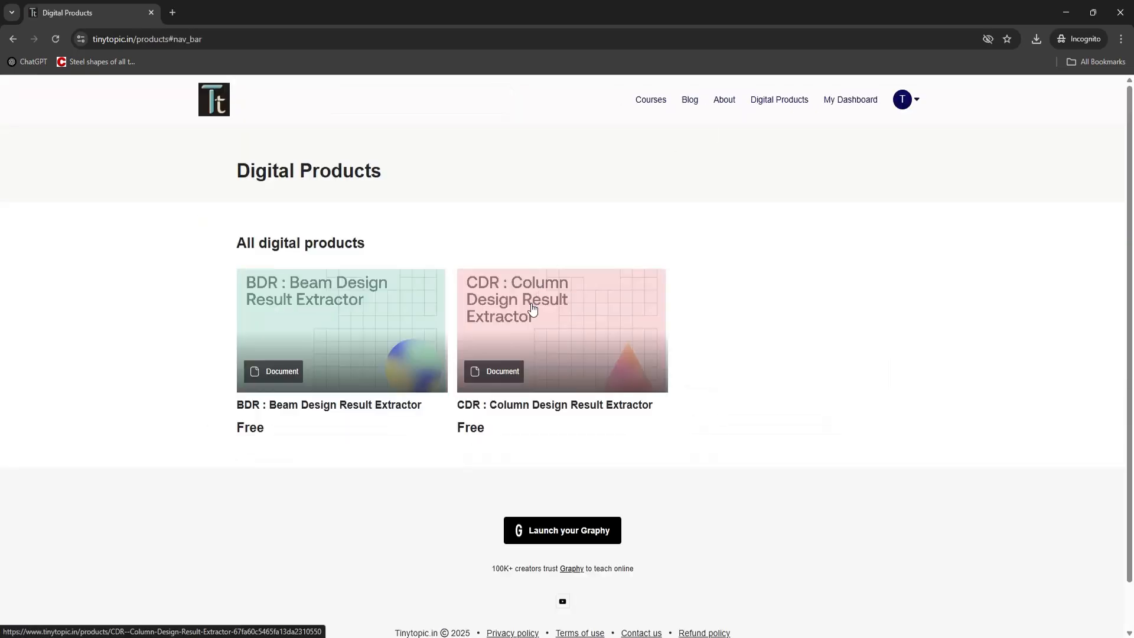
left_click(533, 307)
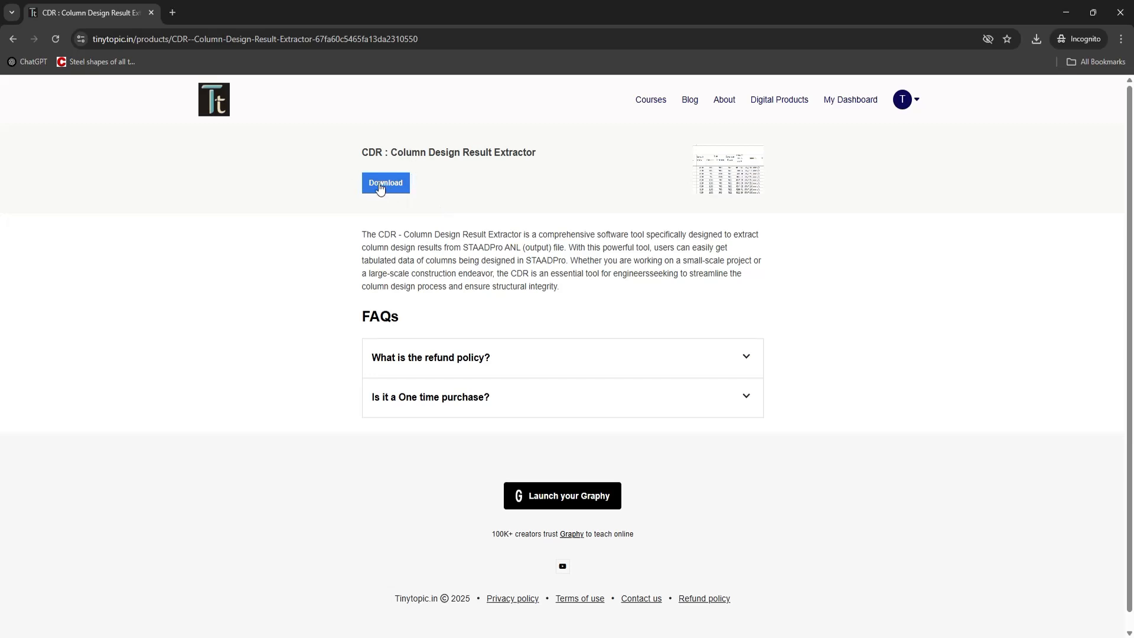
left_click(381, 187)
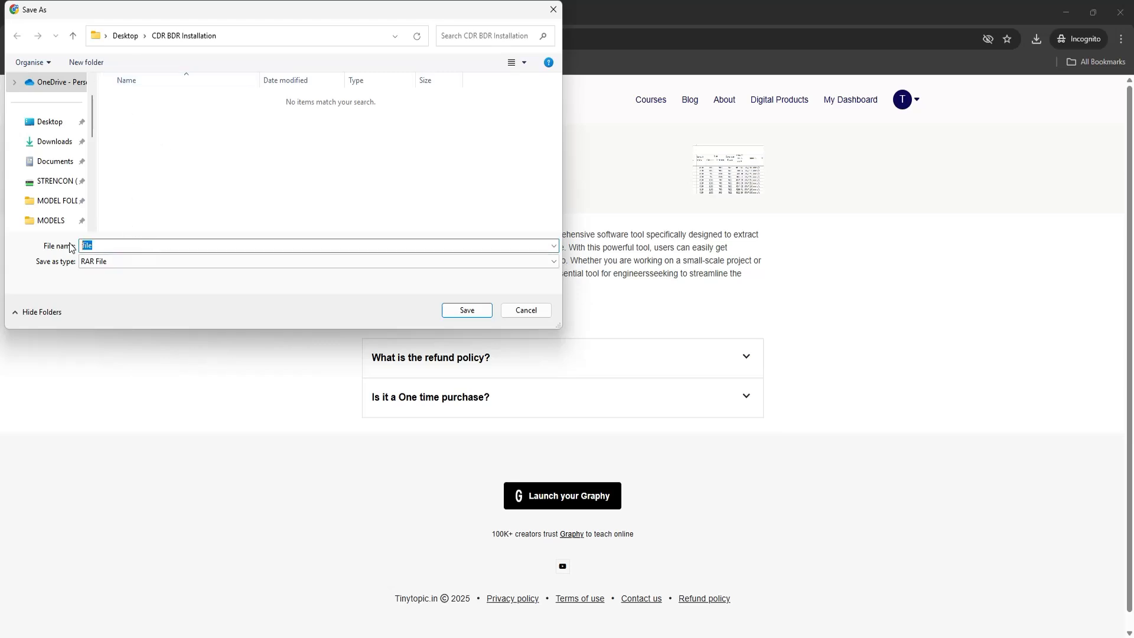
left_click(466, 310)
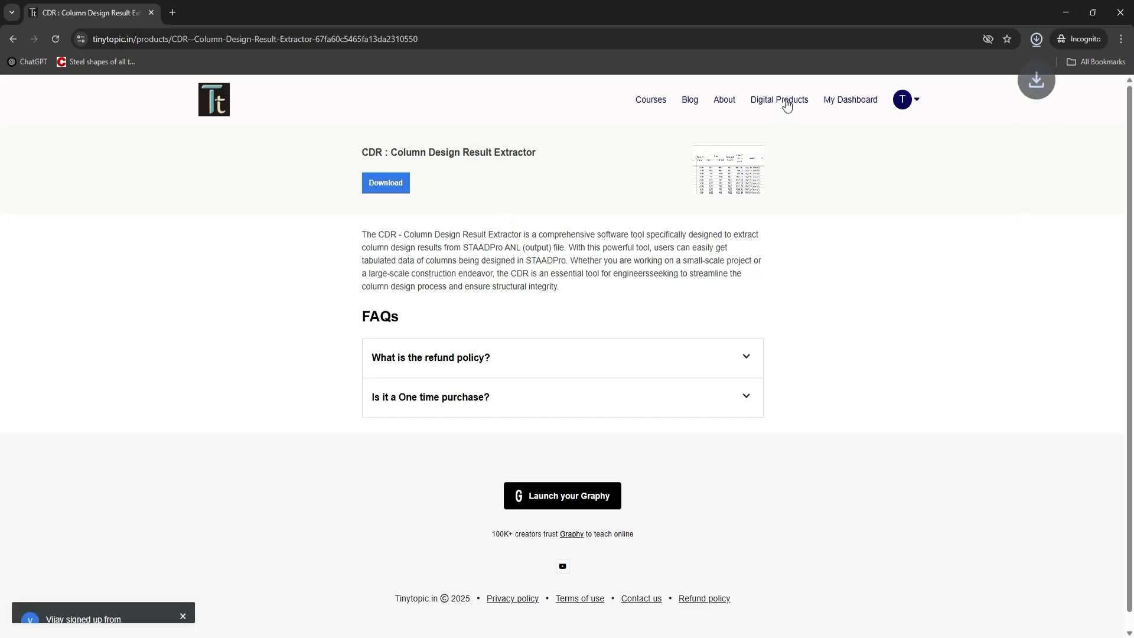
- Open the BDR beam extractor product page and claim it for free
left_click(788, 104)
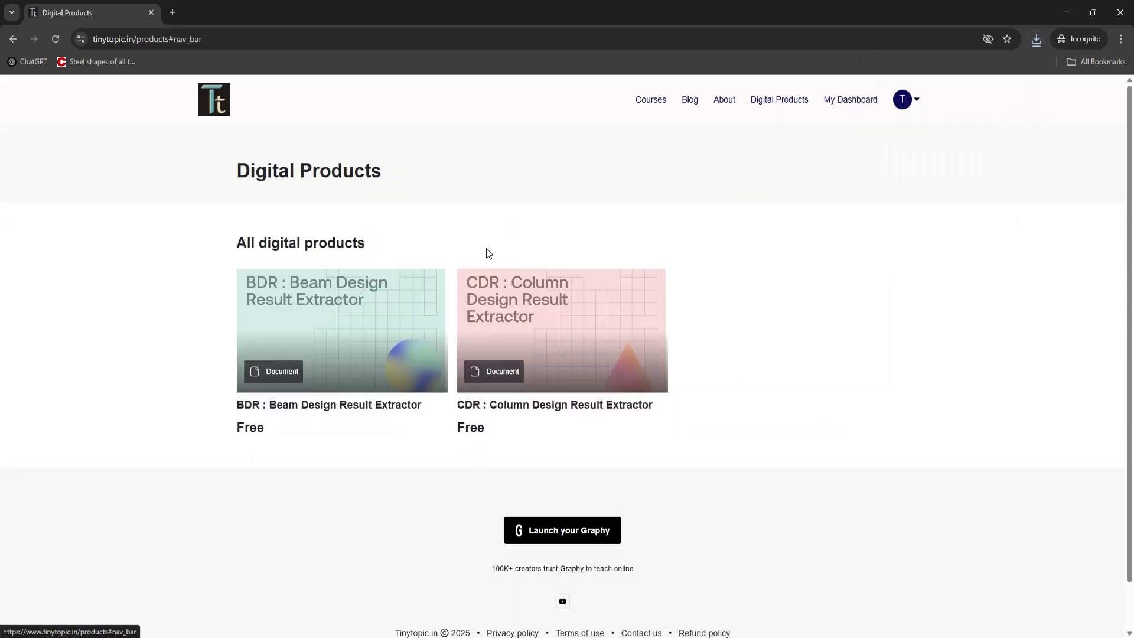
left_click(385, 324)
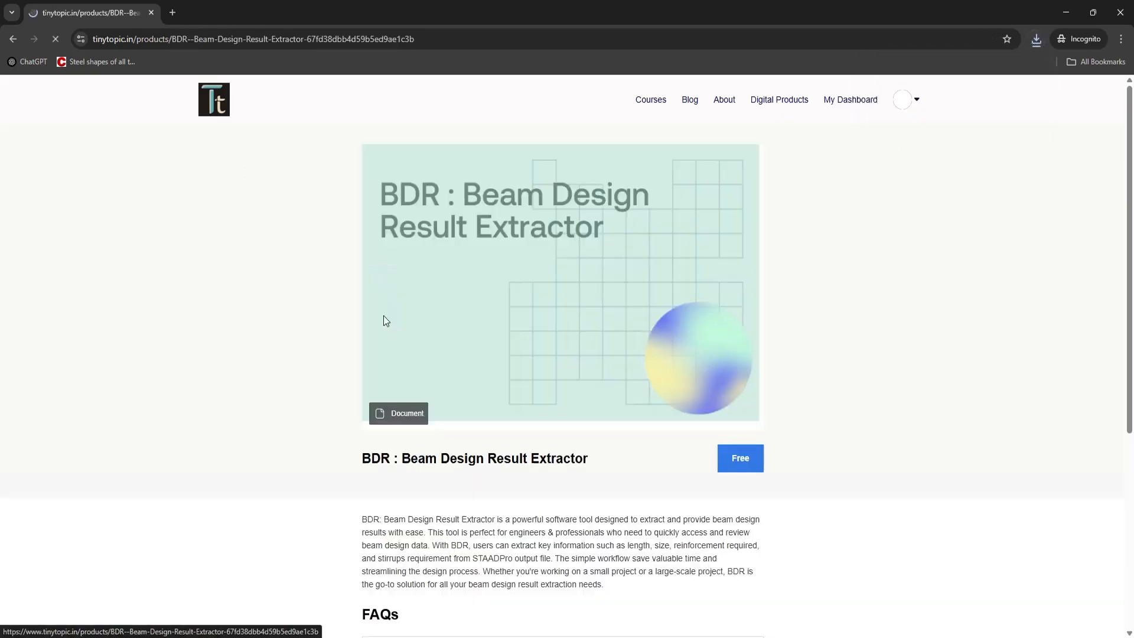
left_click(737, 460)
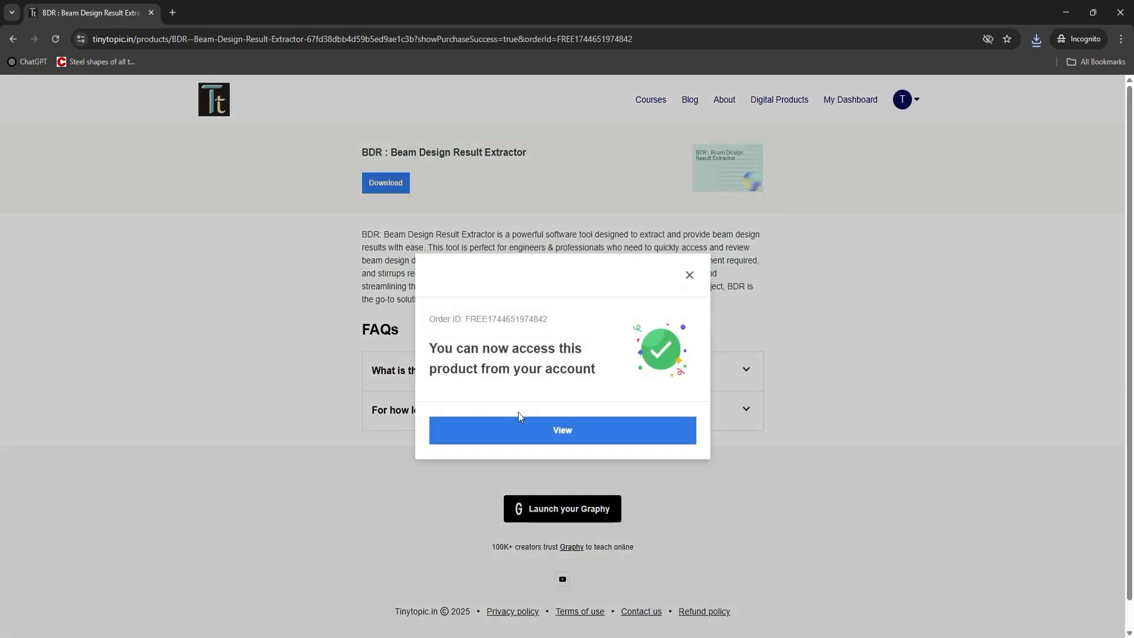
left_click(512, 434)
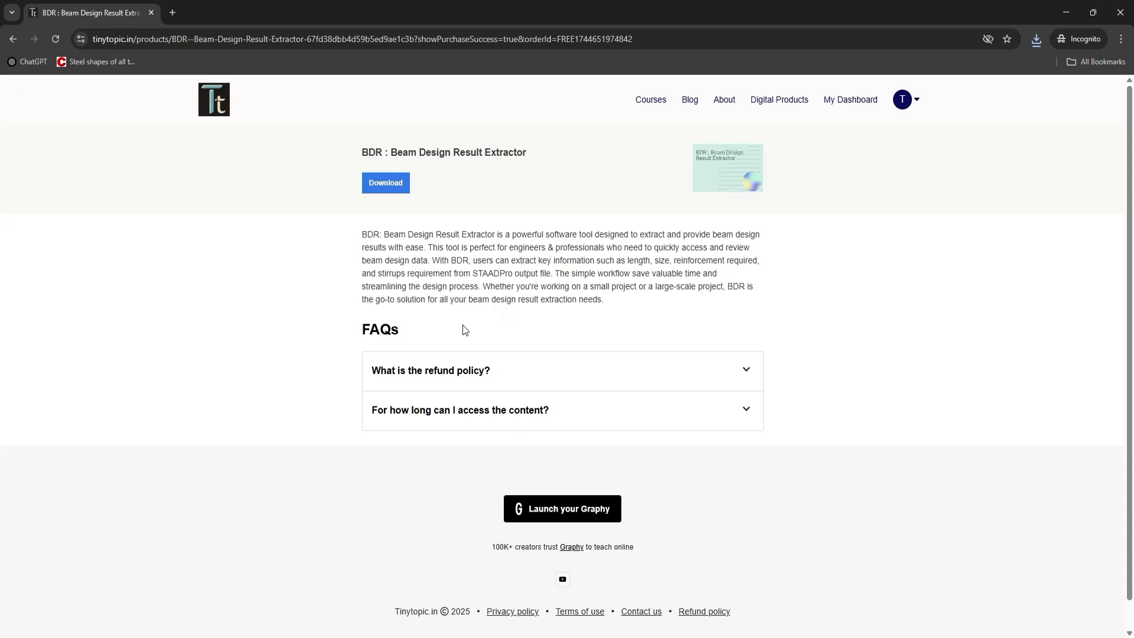
- Download the BDR extractor, saving it under the name 'BDR' instead of 'CDR'
left_click(381, 186)
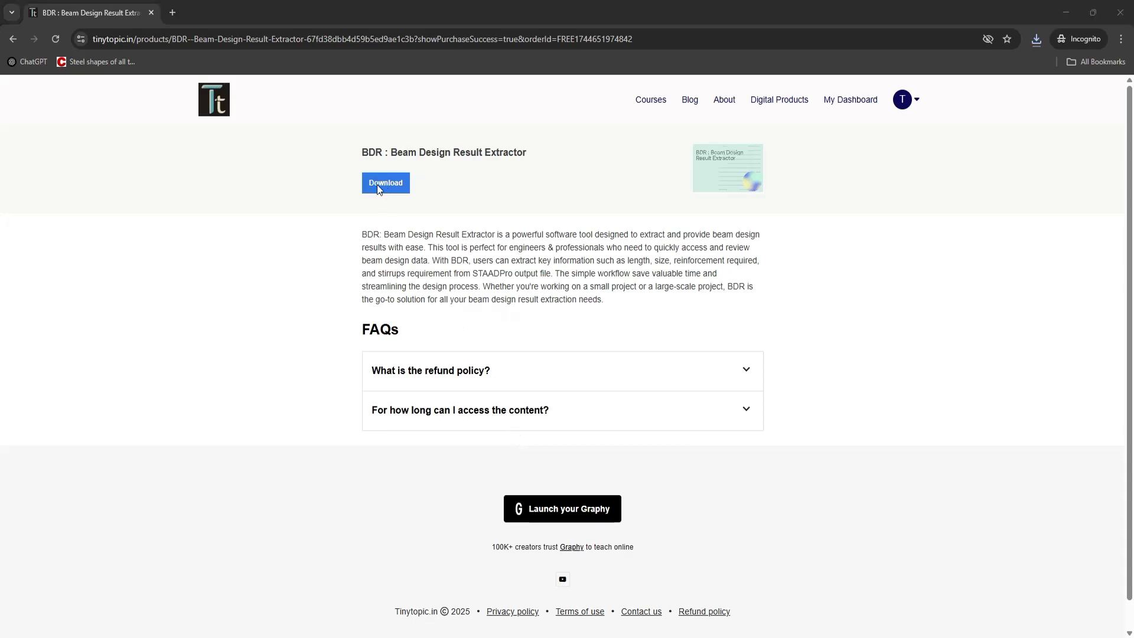
type("CDR")
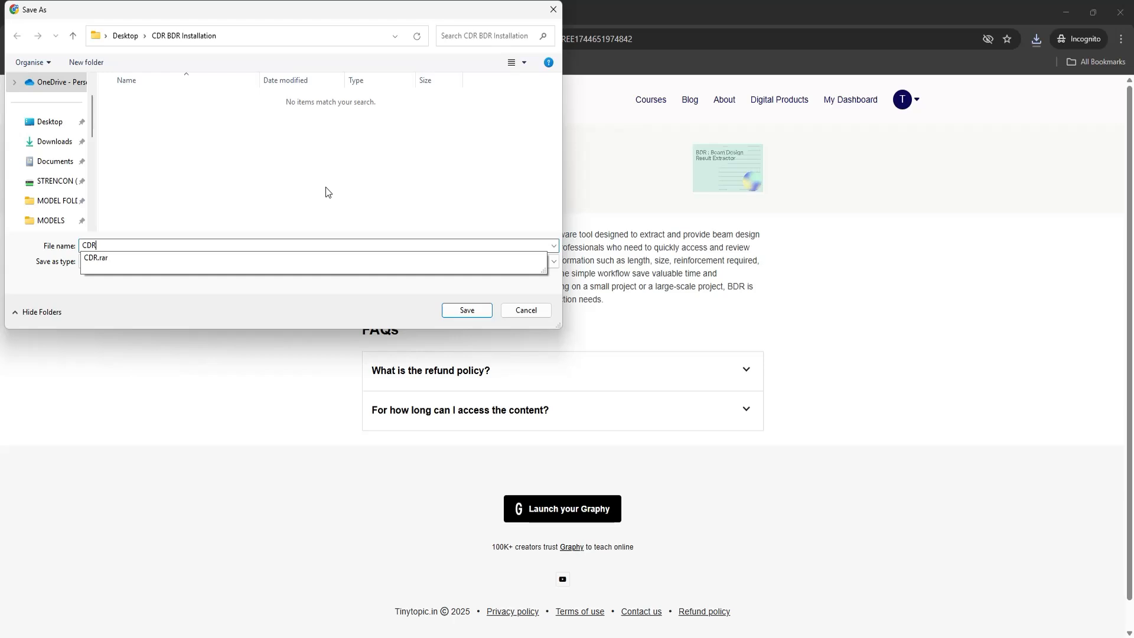
left_click(325, 189)
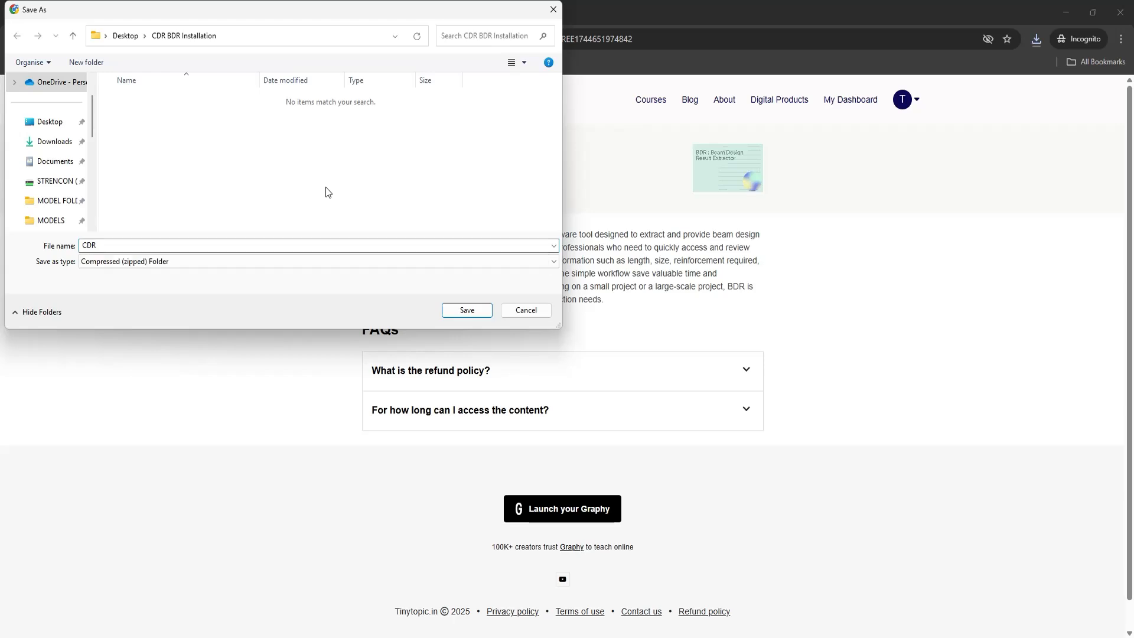
double_click(123, 248)
type("BDR")
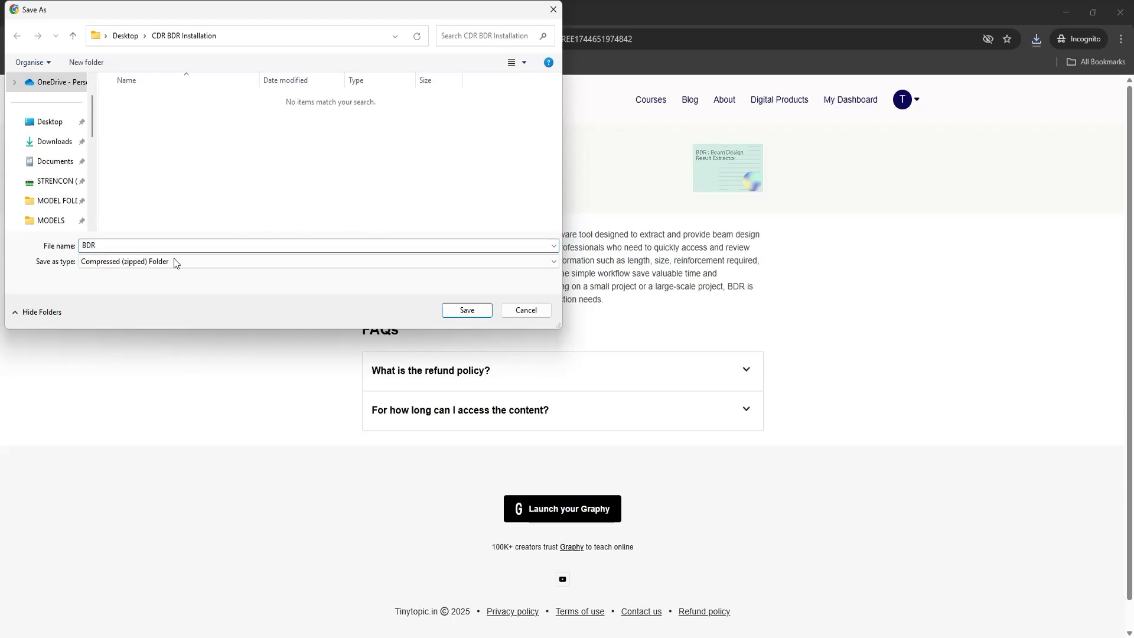
left_click(466, 311)
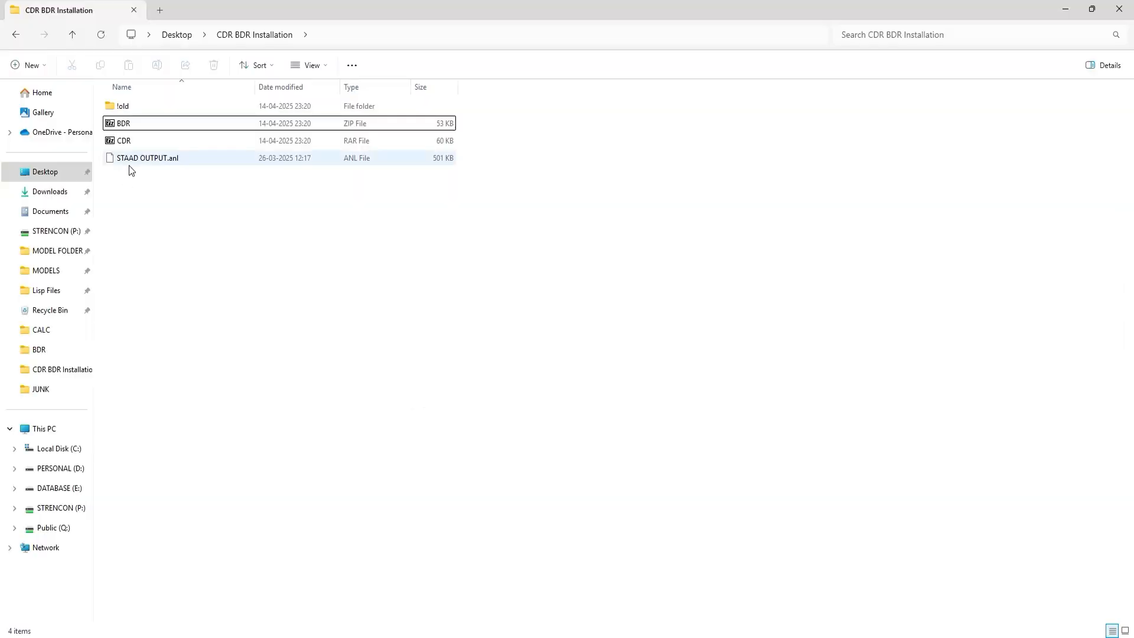
- Extract the BDR and CDR archives here with 7-Zip, replacing all existing files
left_click(133, 140)
left_click(133, 127, "ctrl")
right_click(133, 126)
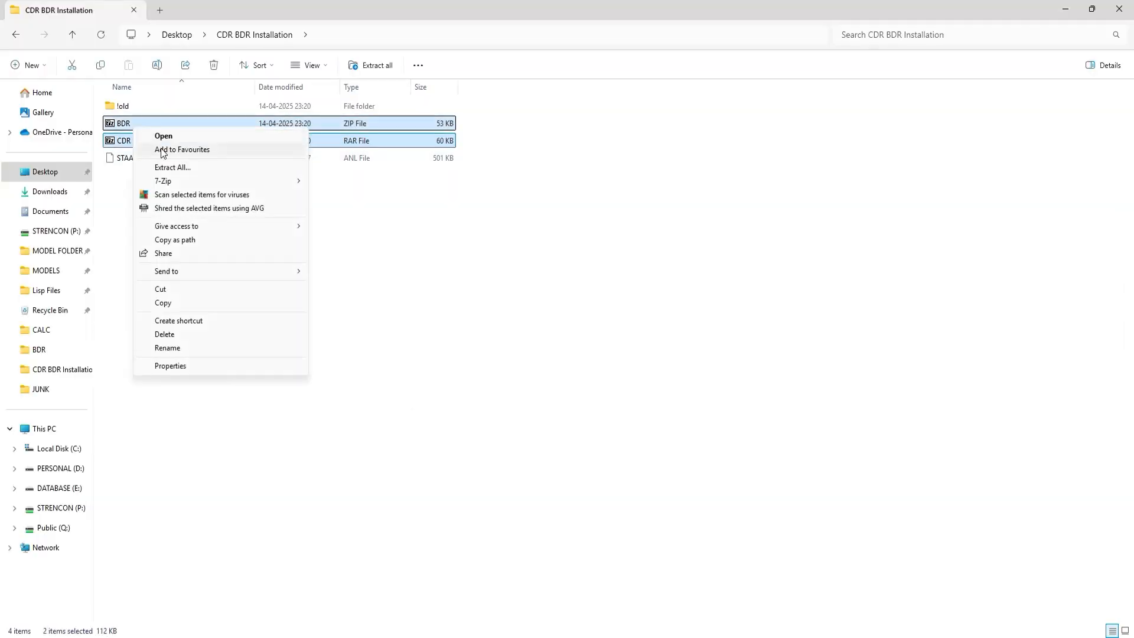
mouse_move(185, 180)
left_click(364, 186)
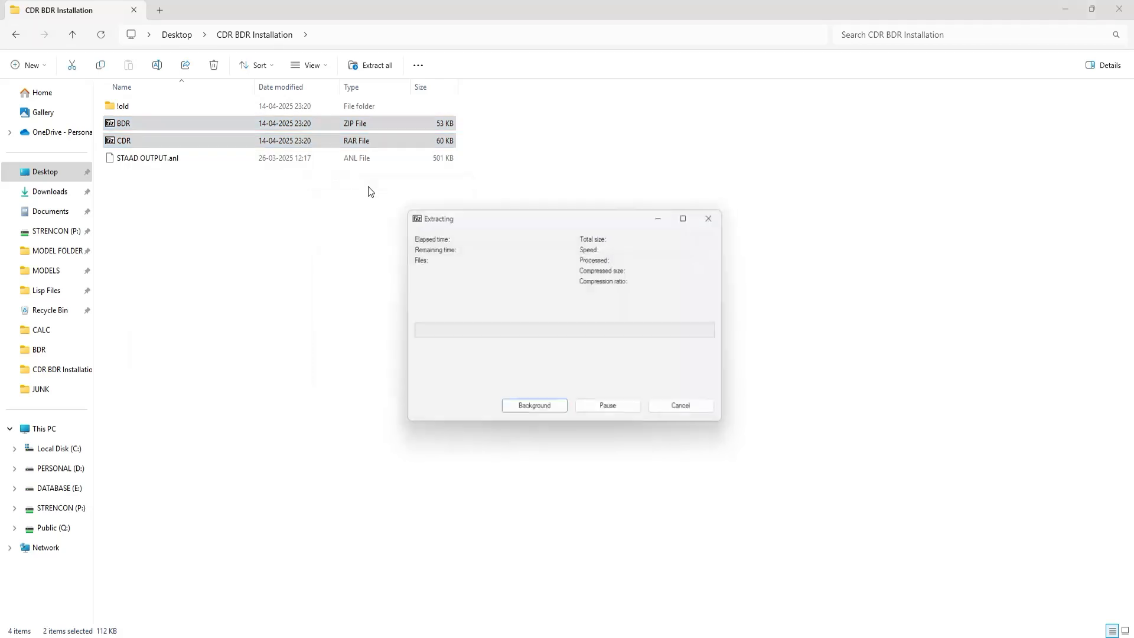
left_click(591, 395)
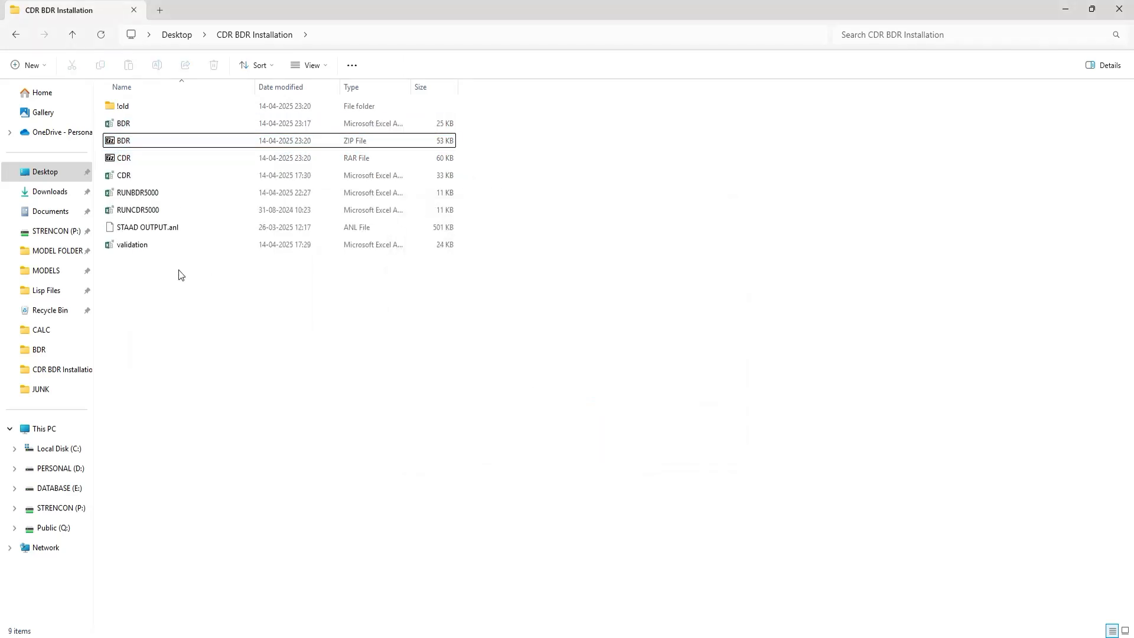
- Copy the BDR, CDR, RUNBDR5000, RUNCDR5000 and validation Excel files
left_click(140, 125)
left_click(139, 177, "ctrl")
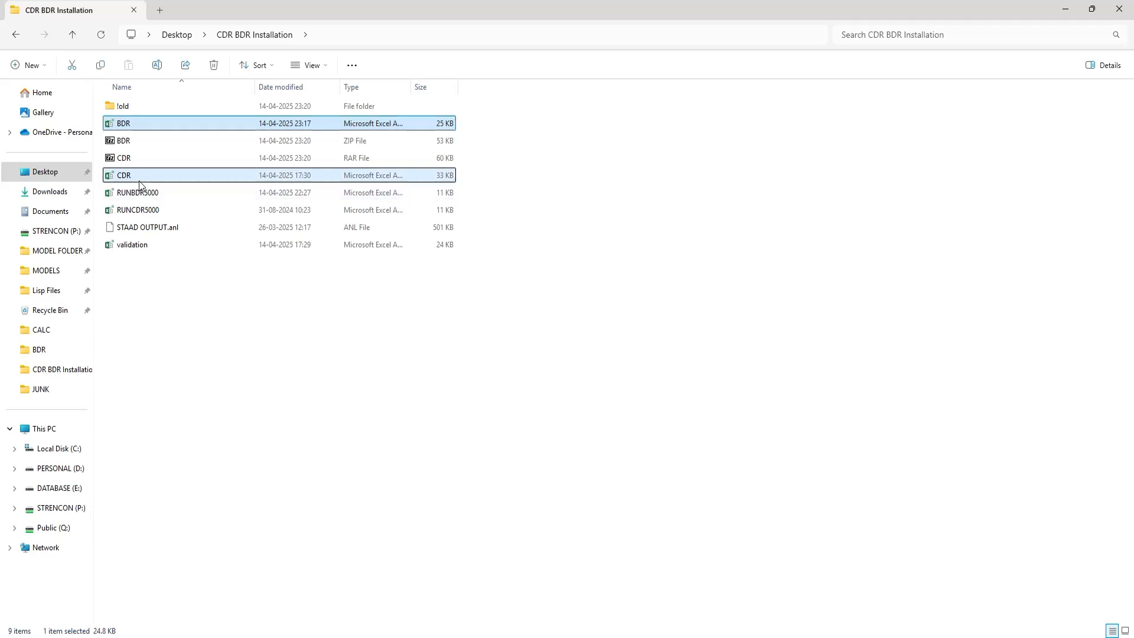
left_click(142, 194, "ctrl")
left_click(149, 212, "ctrl")
left_click(142, 246, "ctrl")
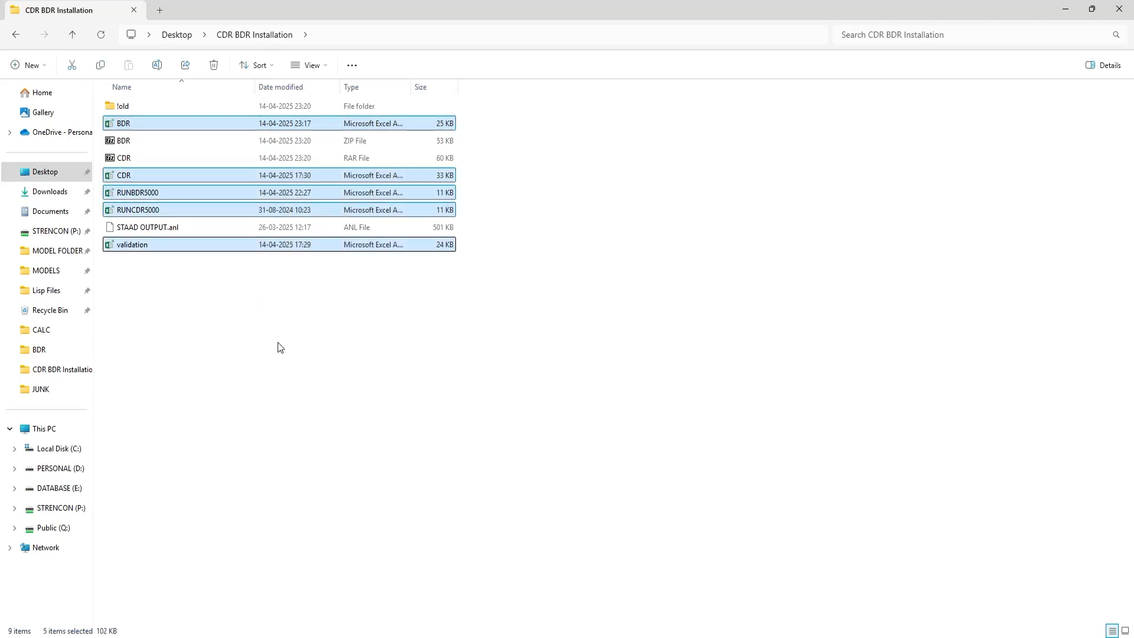
key("ctrl+c")
- Launch Excel with a blank workbook and open the Excel Add-ins manager from Options
key("Return")
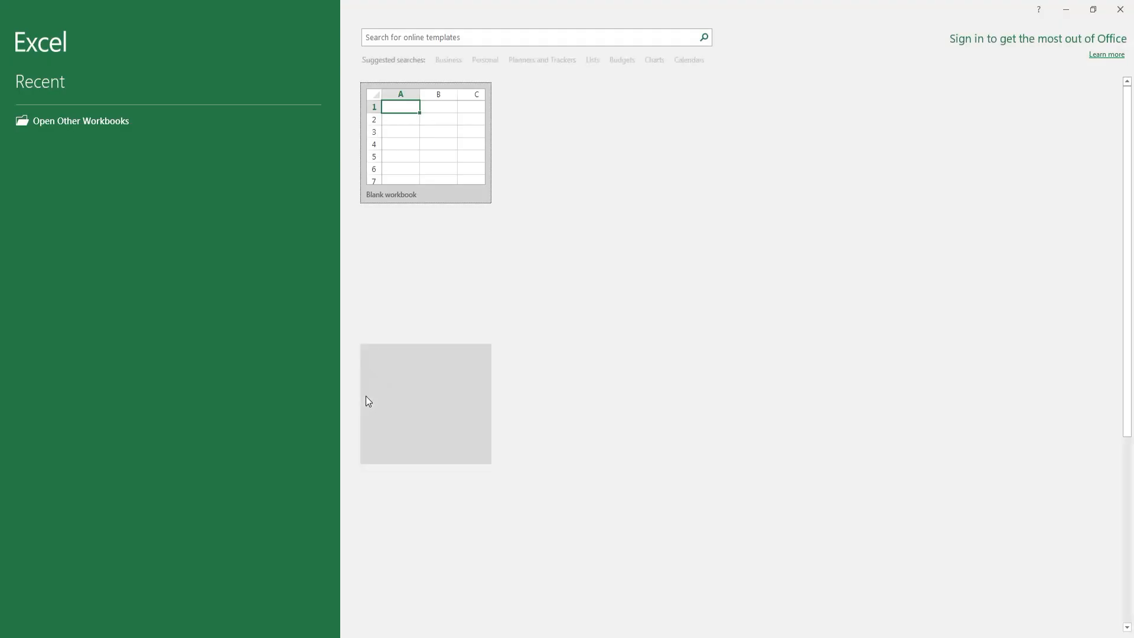
left_click(431, 173)
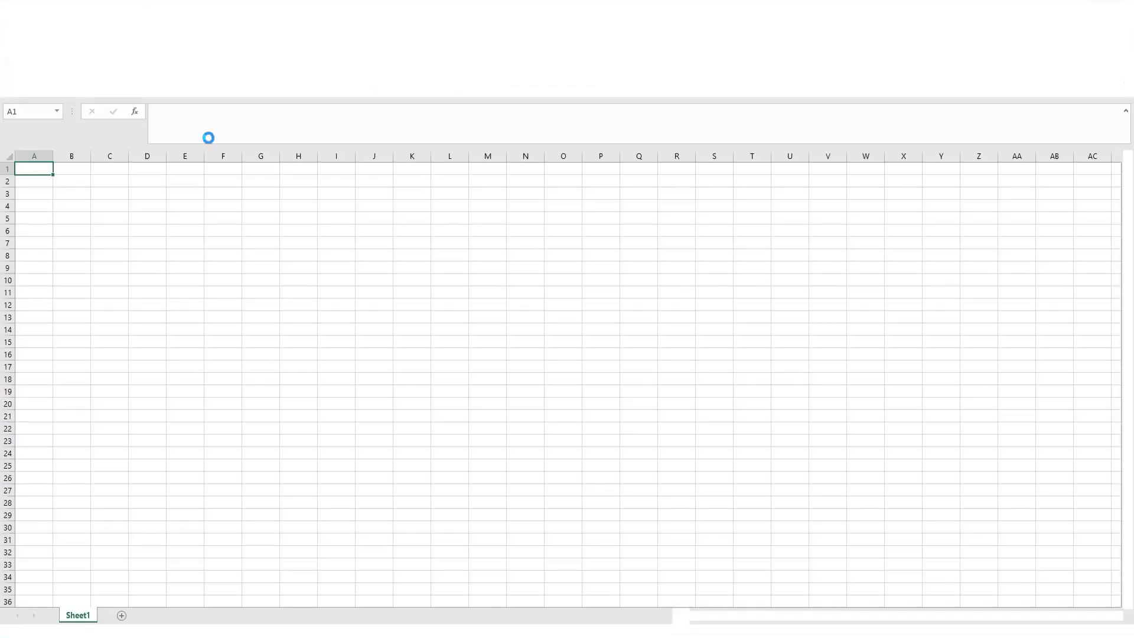
left_click(15, 30)
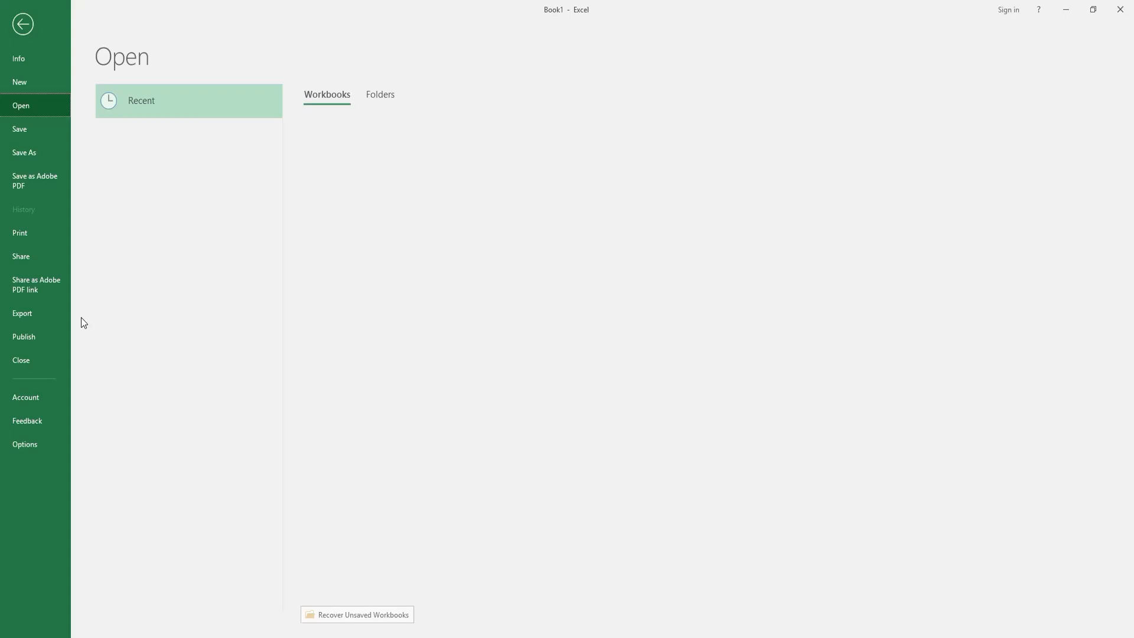
left_click(36, 446)
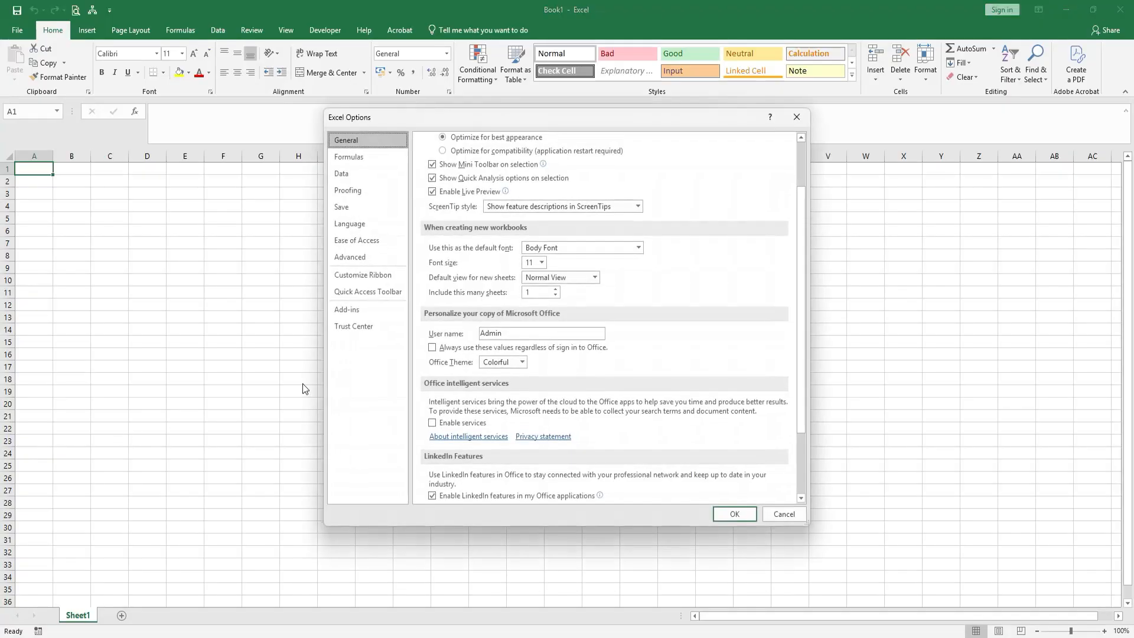
left_click(381, 307)
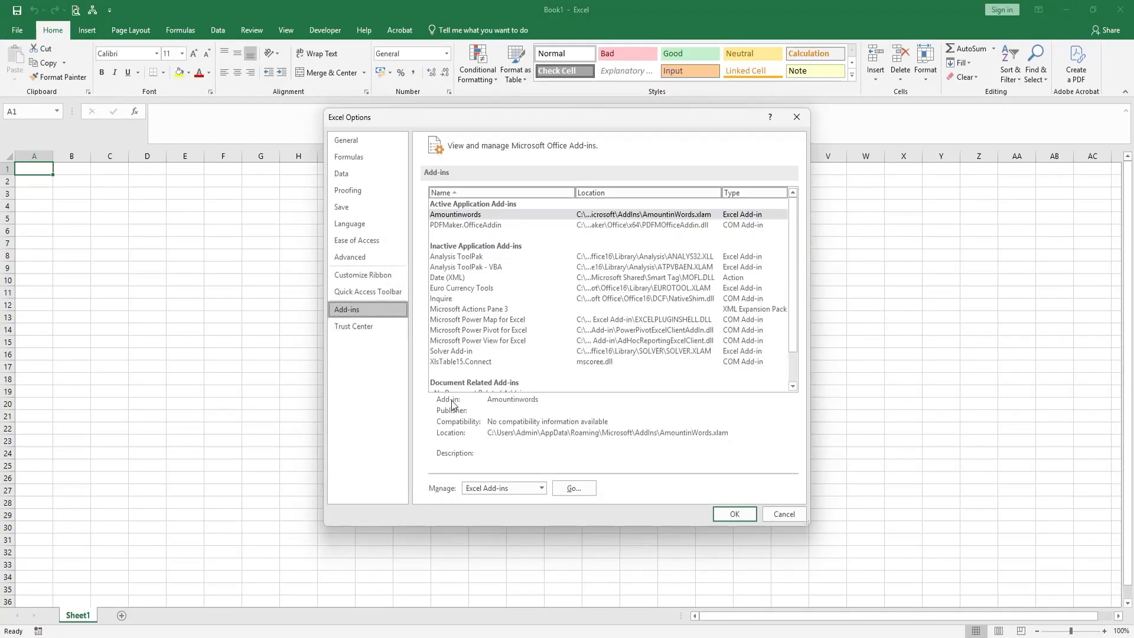
left_click(566, 486)
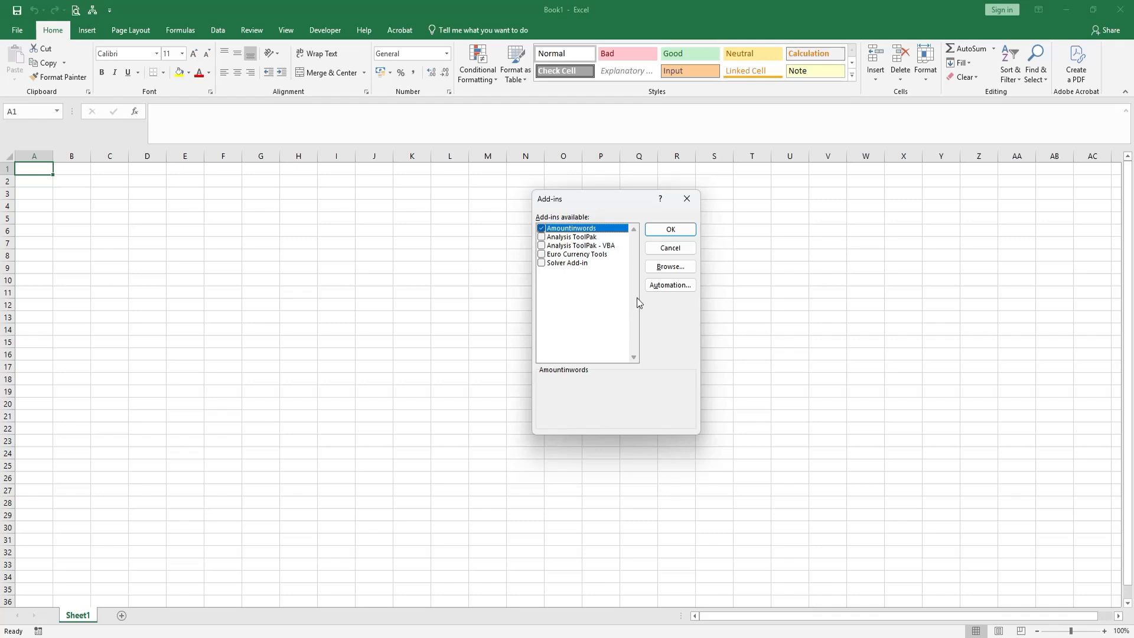
- Browse to the AddIns folder and install the BDR and CDR add-ins
left_click(668, 267)
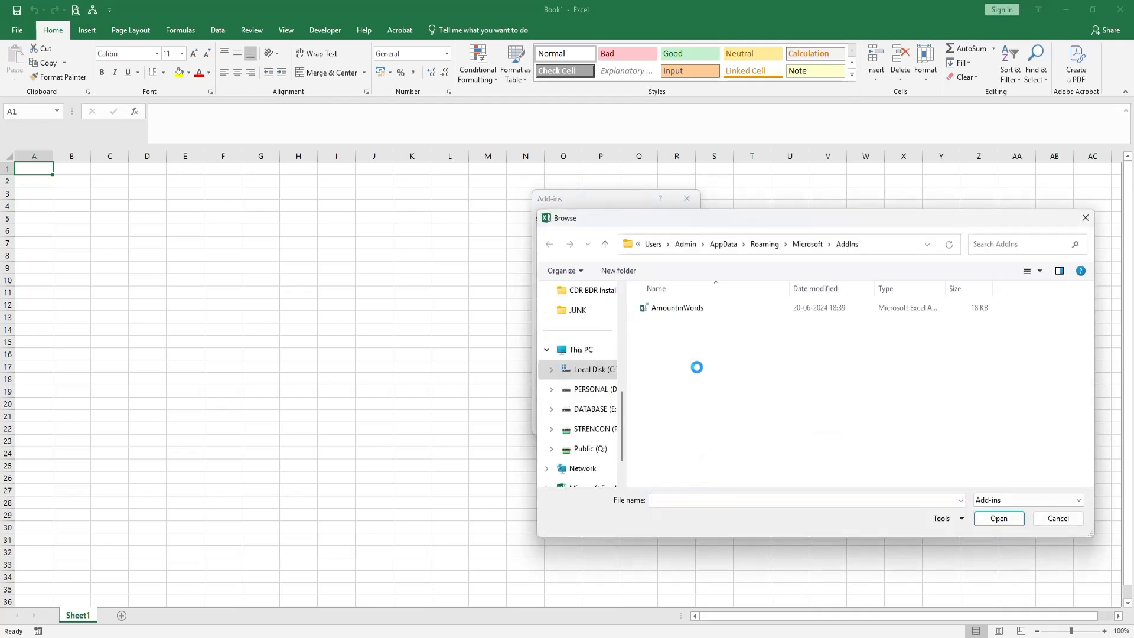
left_click(700, 370)
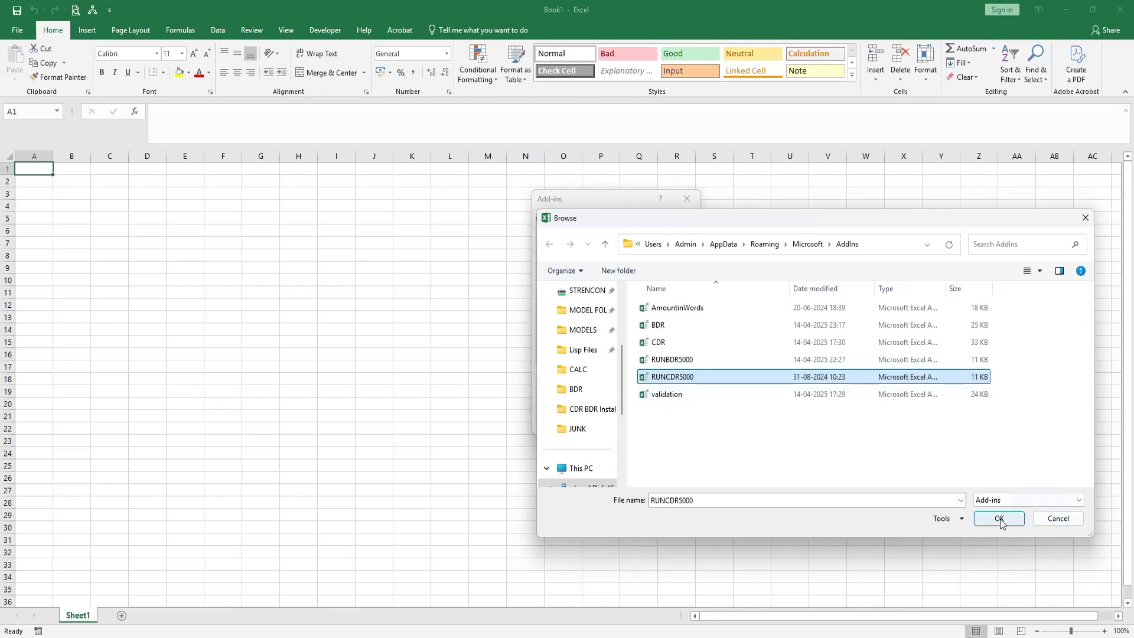
left_click(671, 325)
left_click(999, 518)
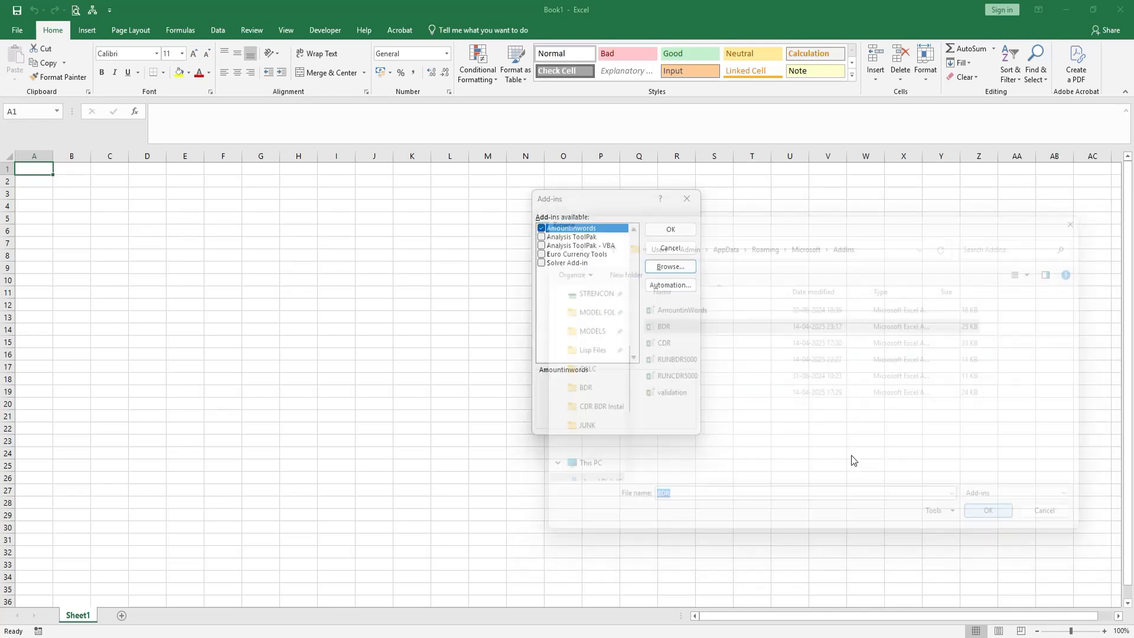
left_click(660, 267)
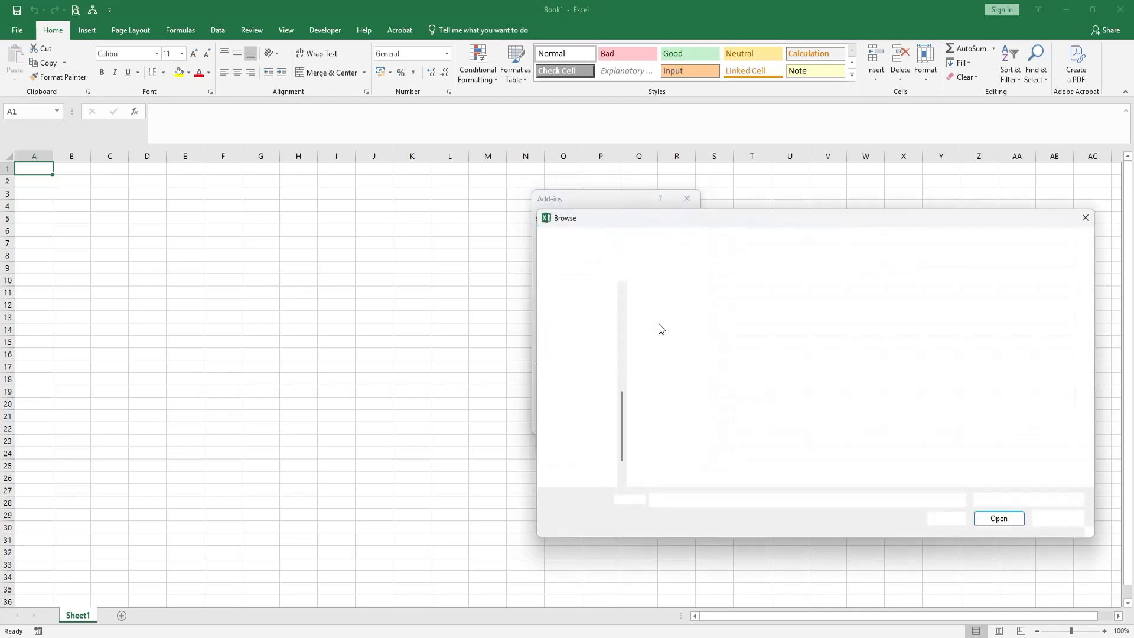
left_click(662, 341)
left_click(998, 518)
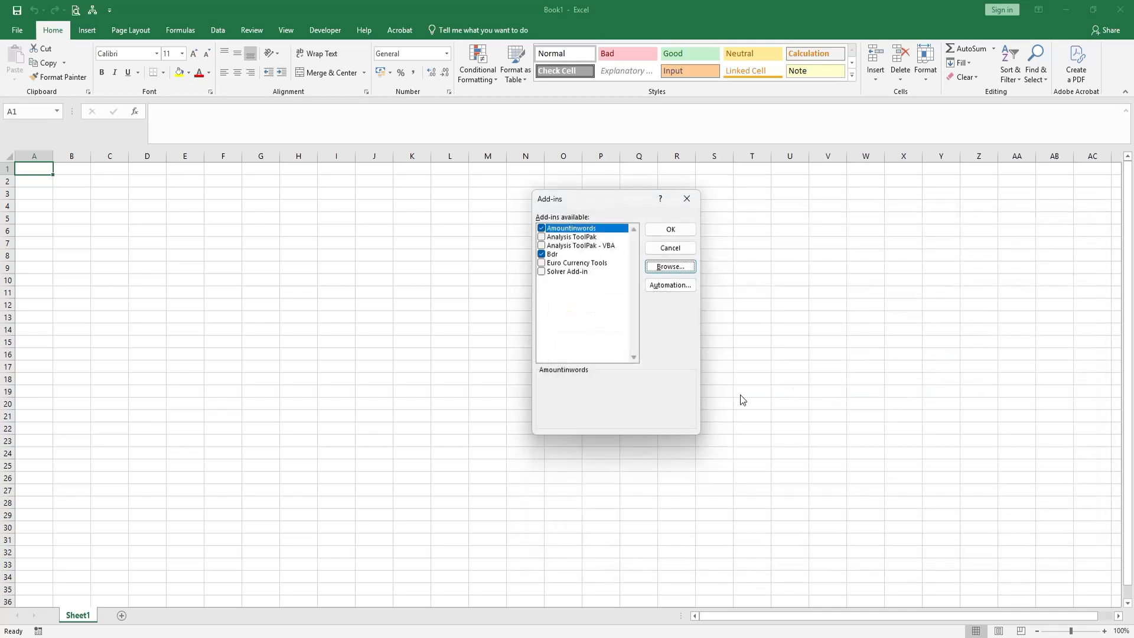
- Install the RUNBDR5000, RUNCDR5000 and validation add-ins and confirm with OK
left_click(664, 266)
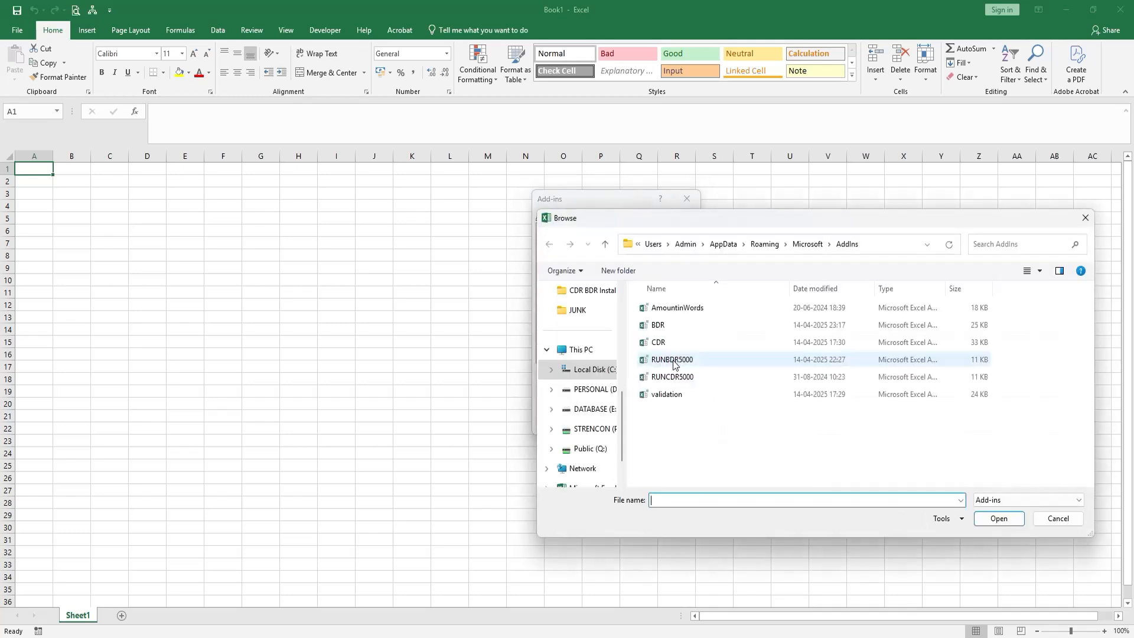
left_click(674, 361)
left_click(999, 518)
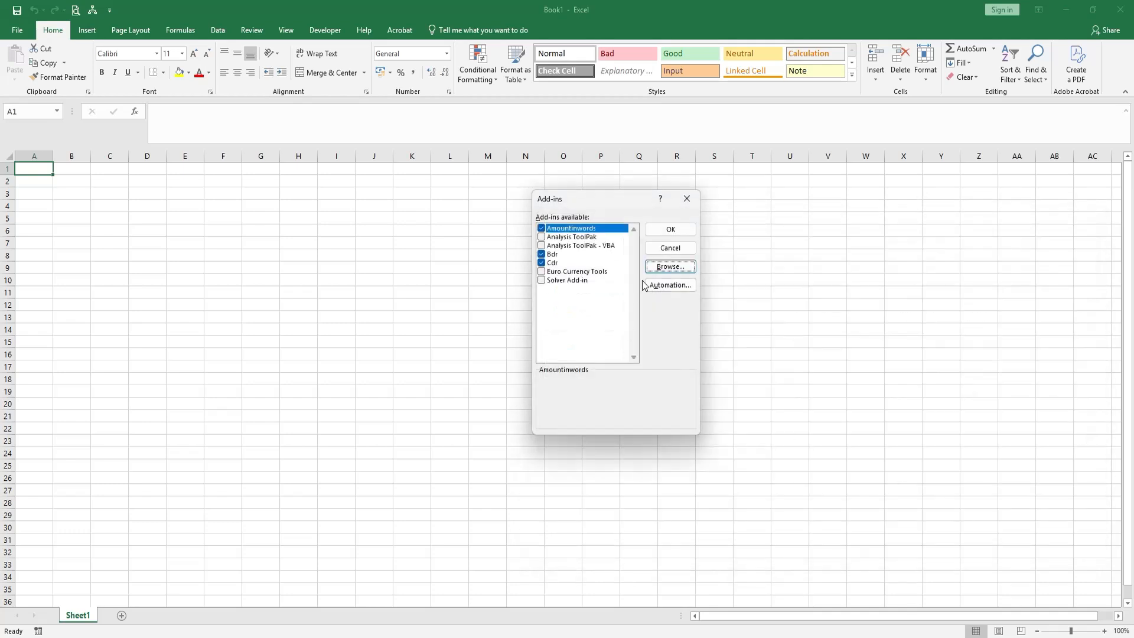
left_click(664, 264)
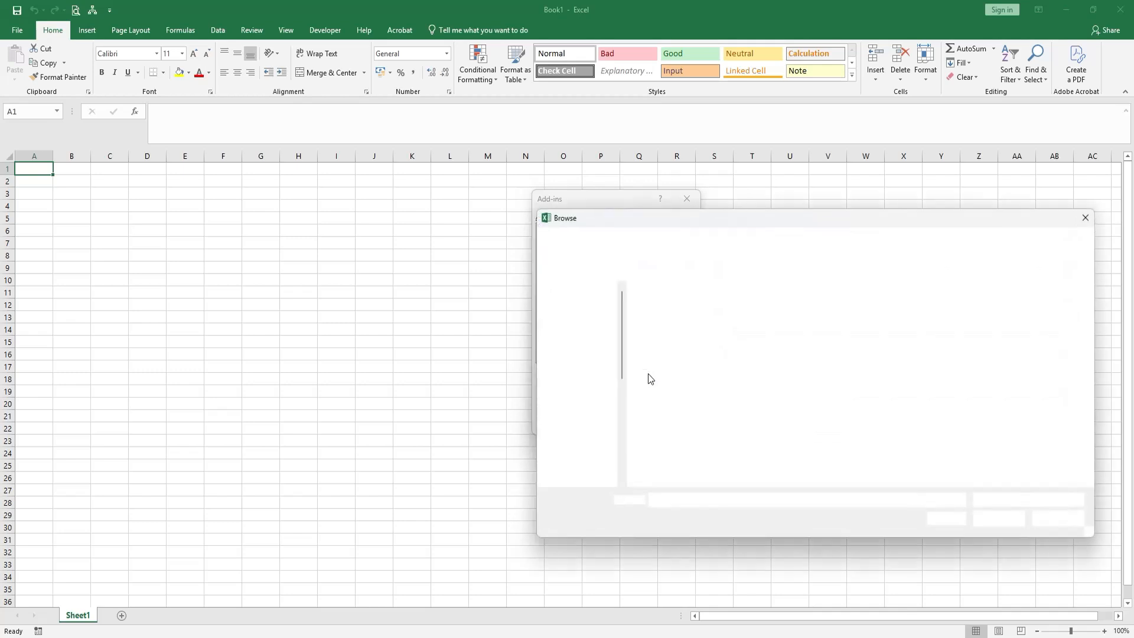
left_click(656, 378)
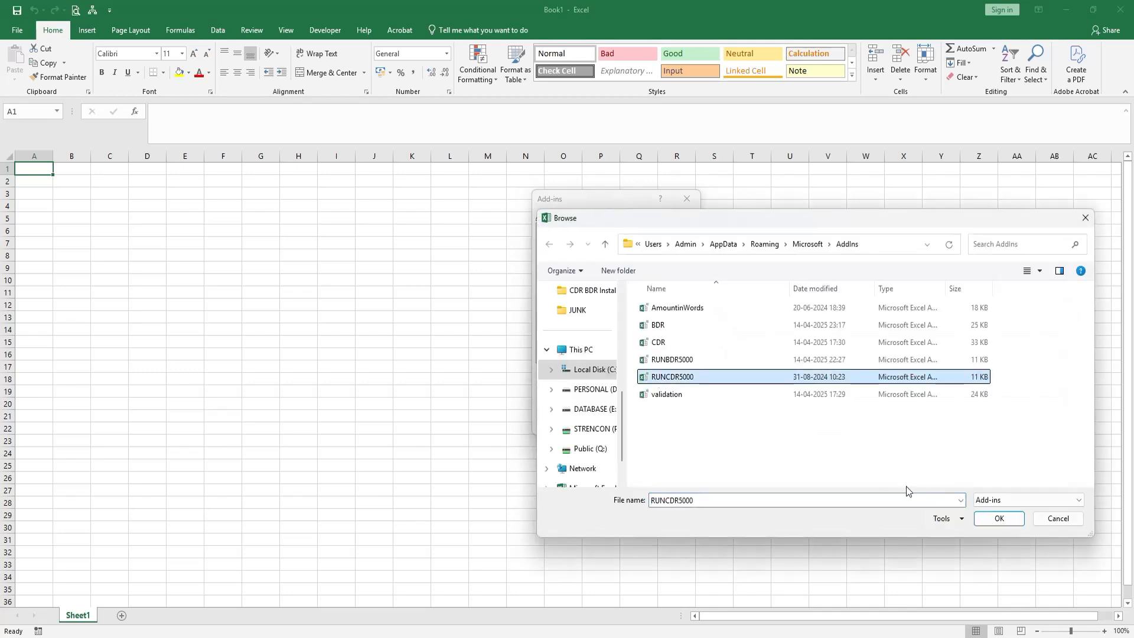
left_click(990, 522)
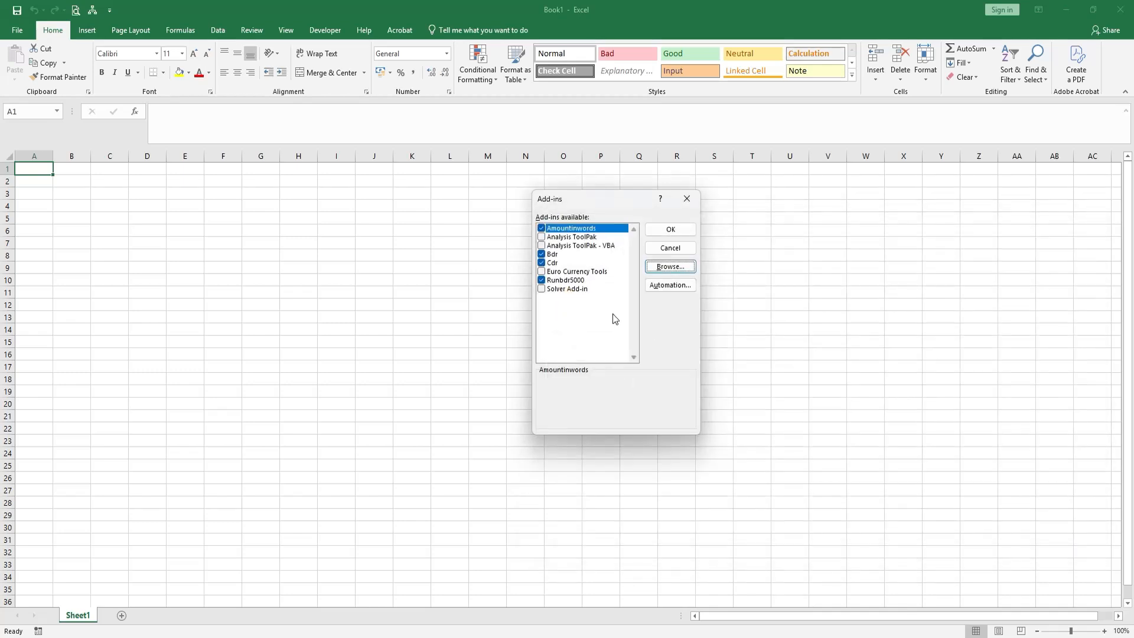
left_click(653, 270)
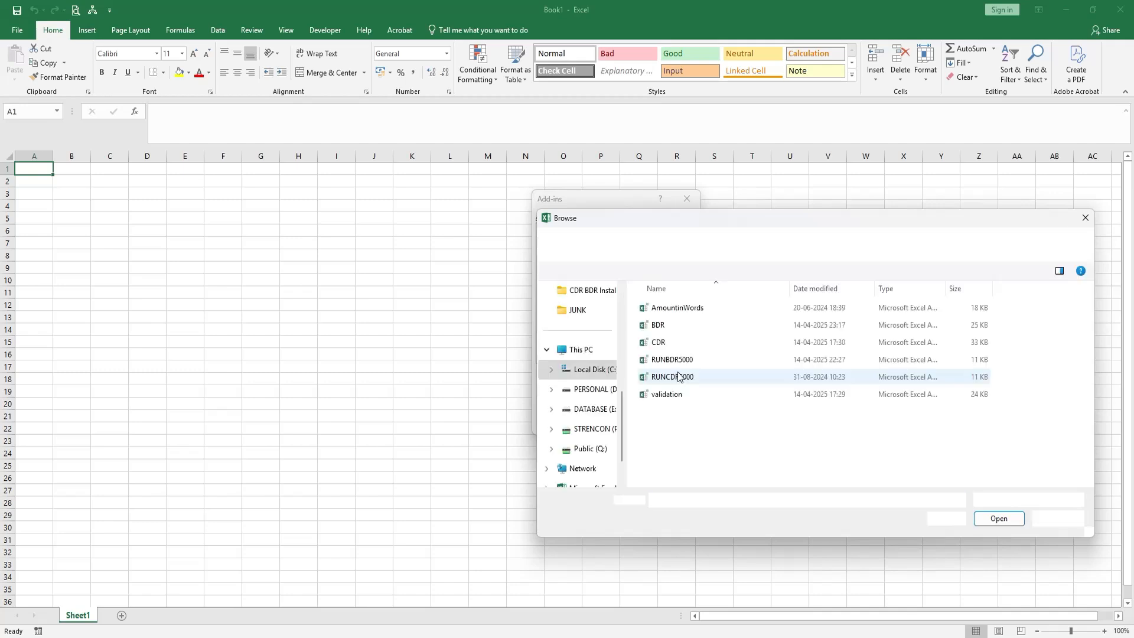
left_click(667, 394)
left_click(999, 518)
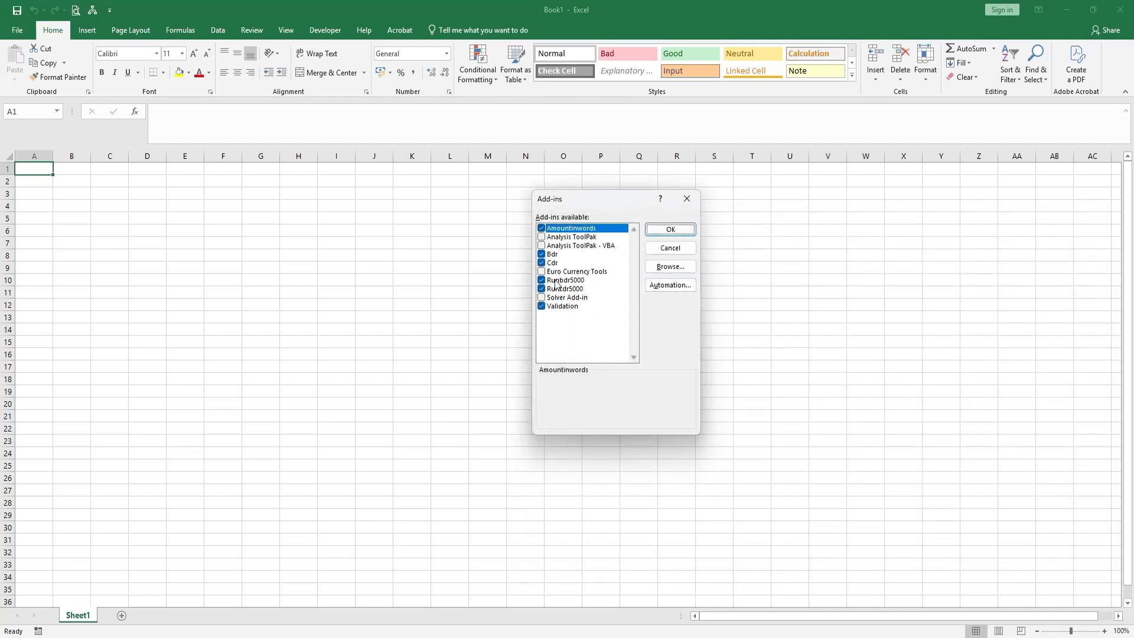
left_click(672, 230)
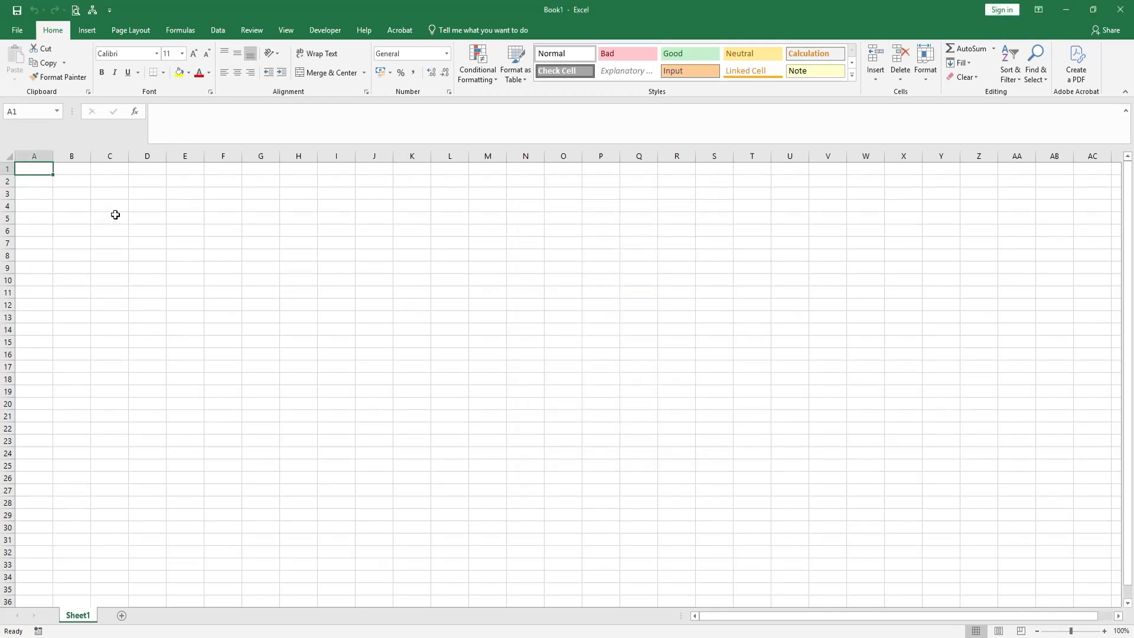
- In Customize Ribbon, add a new custom tab with a group after Acrobat
left_click(17, 30)
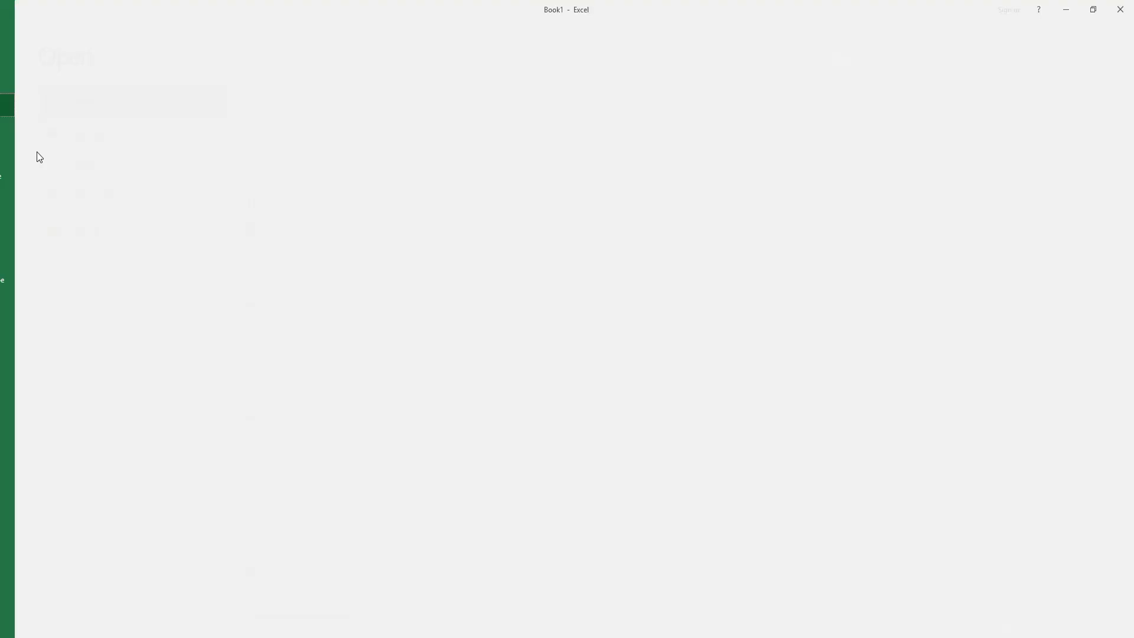
left_click(42, 448)
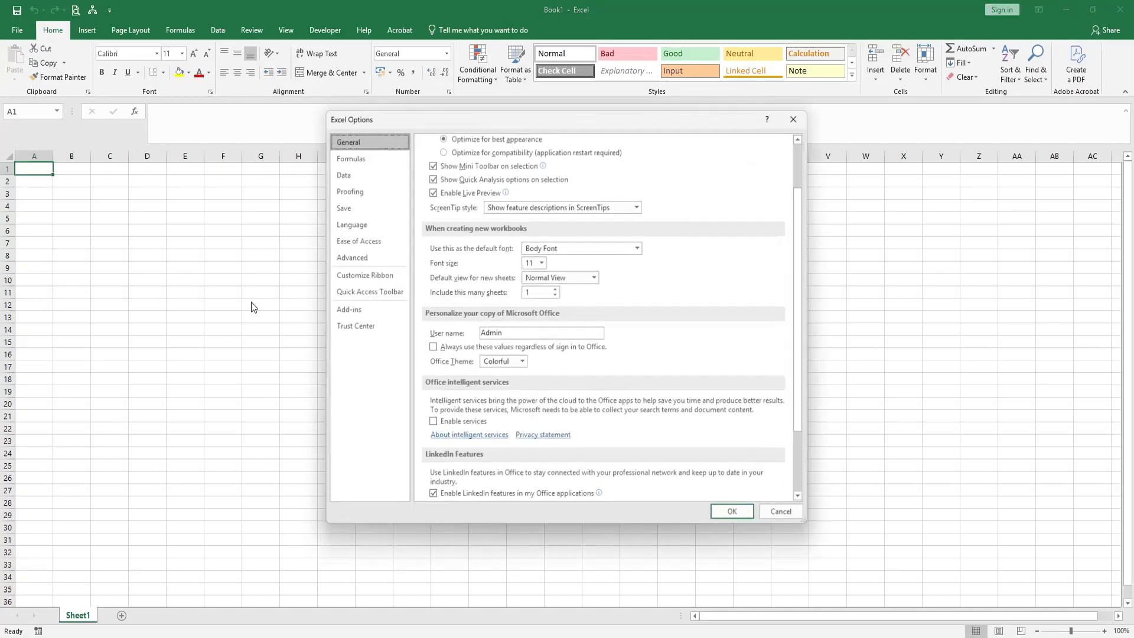
left_click(383, 276)
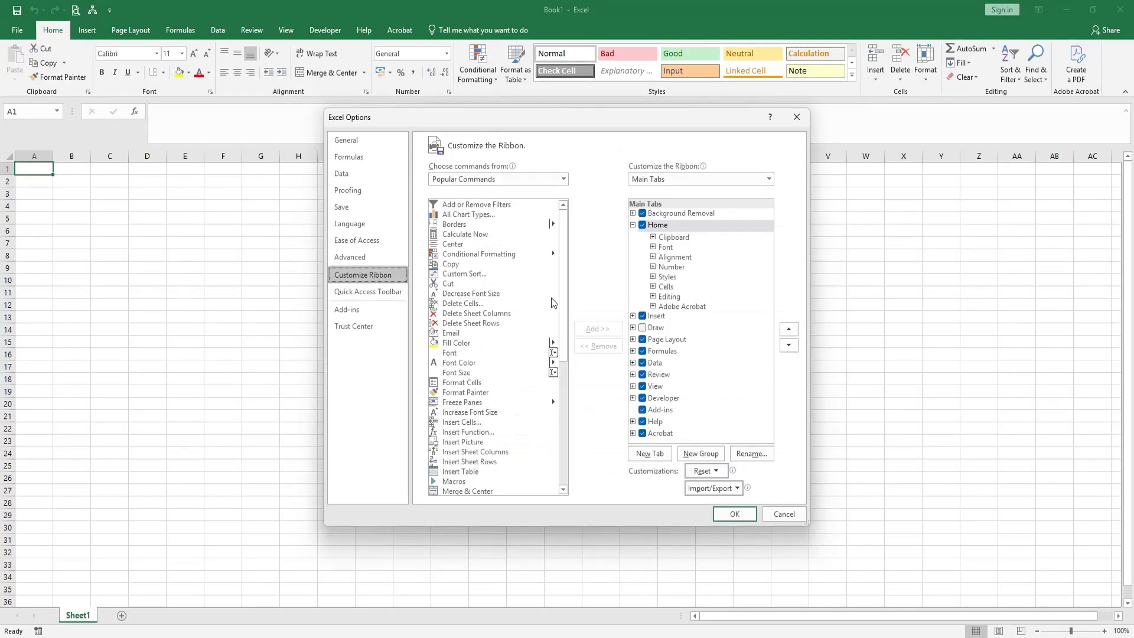
left_click(789, 345)
left_click(789, 345)
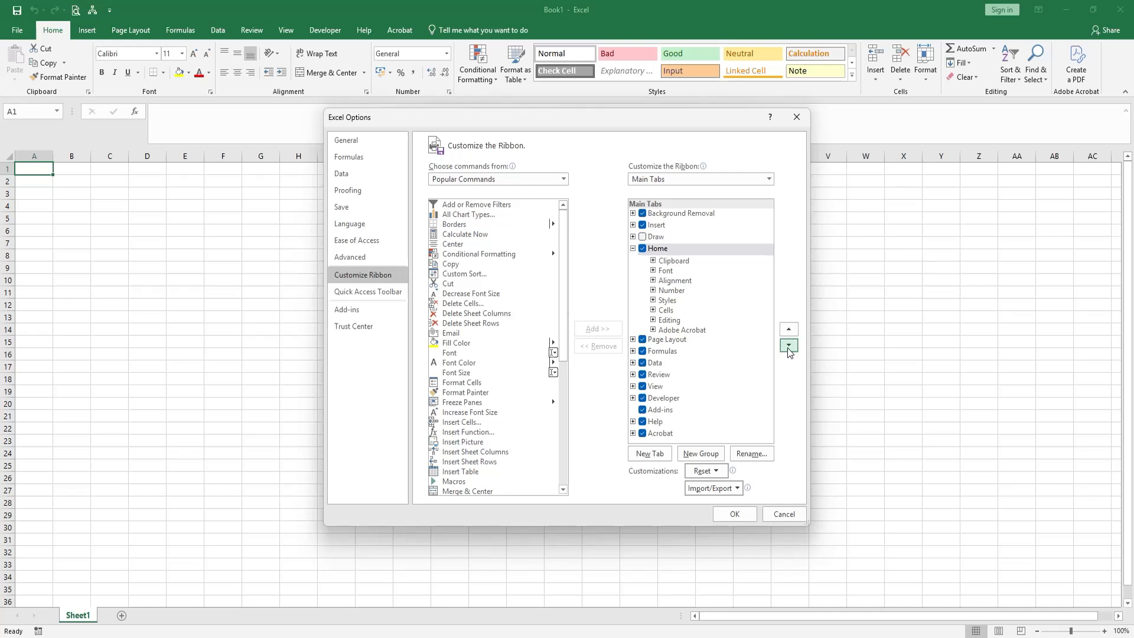
left_click(660, 434)
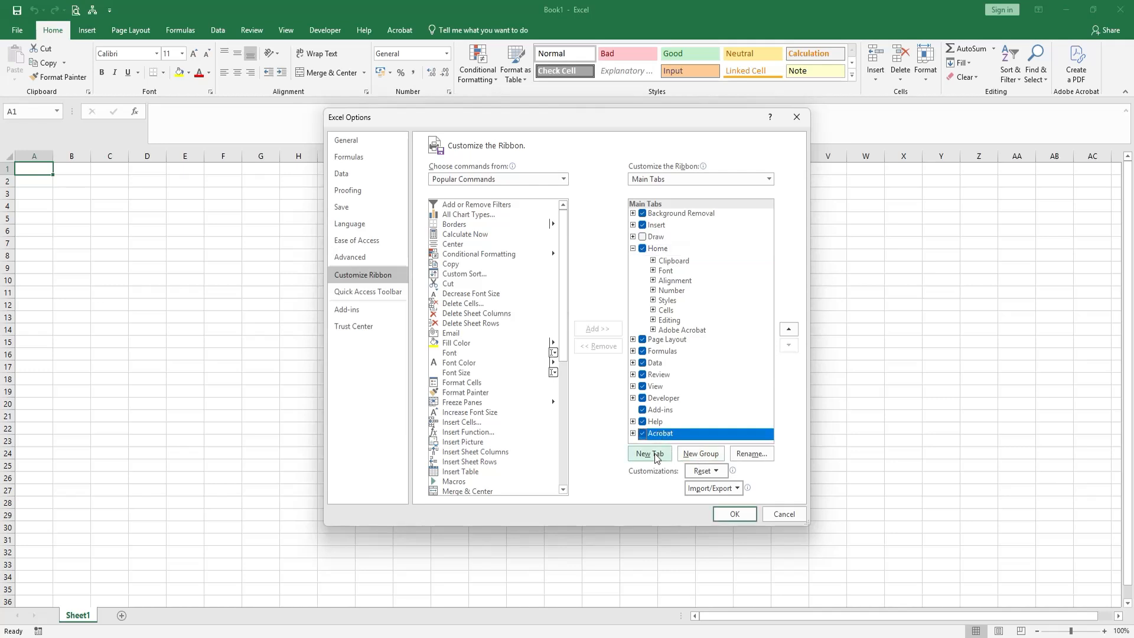
left_click(653, 454)
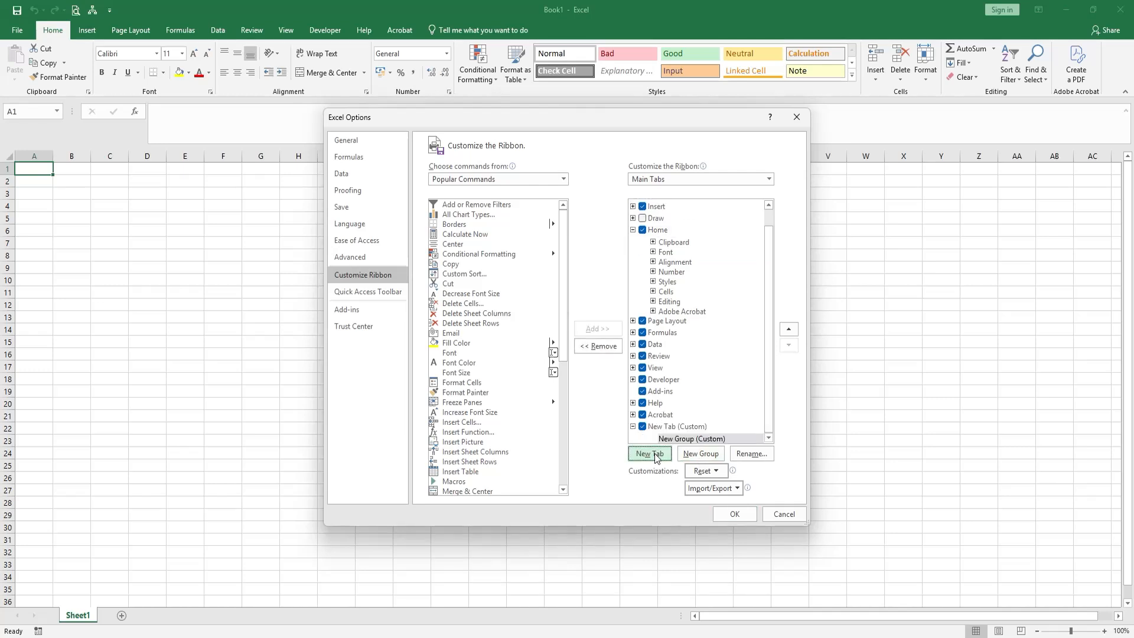
- Rename the new tab 'Tinytools' and its group 'Extractors'
left_click(673, 427)
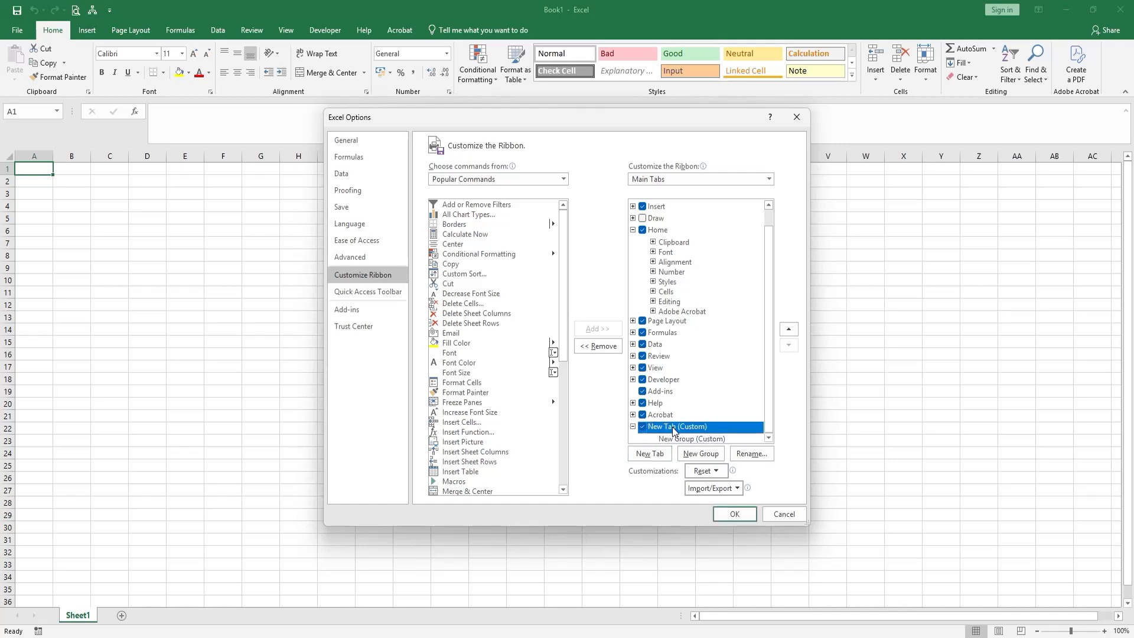
left_click(757, 455)
type("Tinytools")
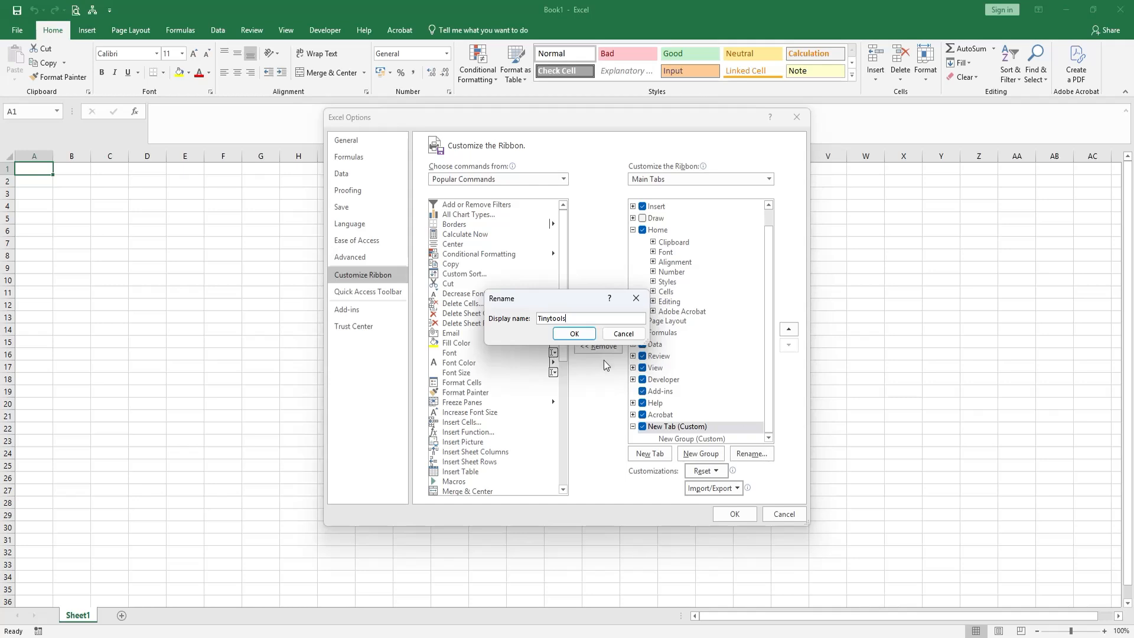
left_click(574, 334)
left_click(661, 438)
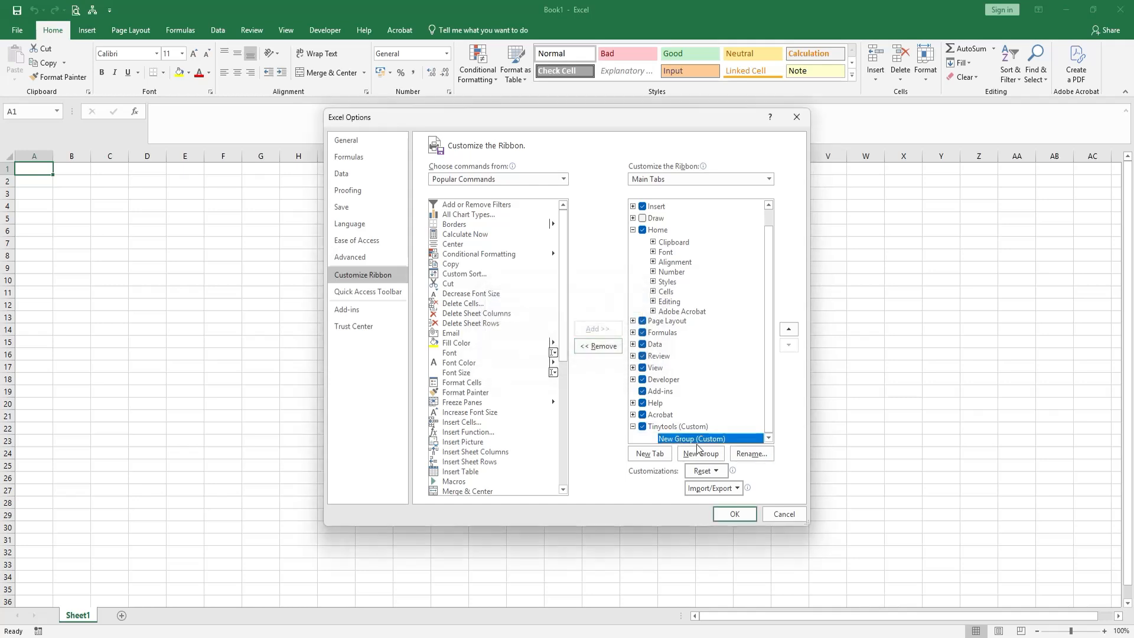
left_click(764, 458)
type("Ext")
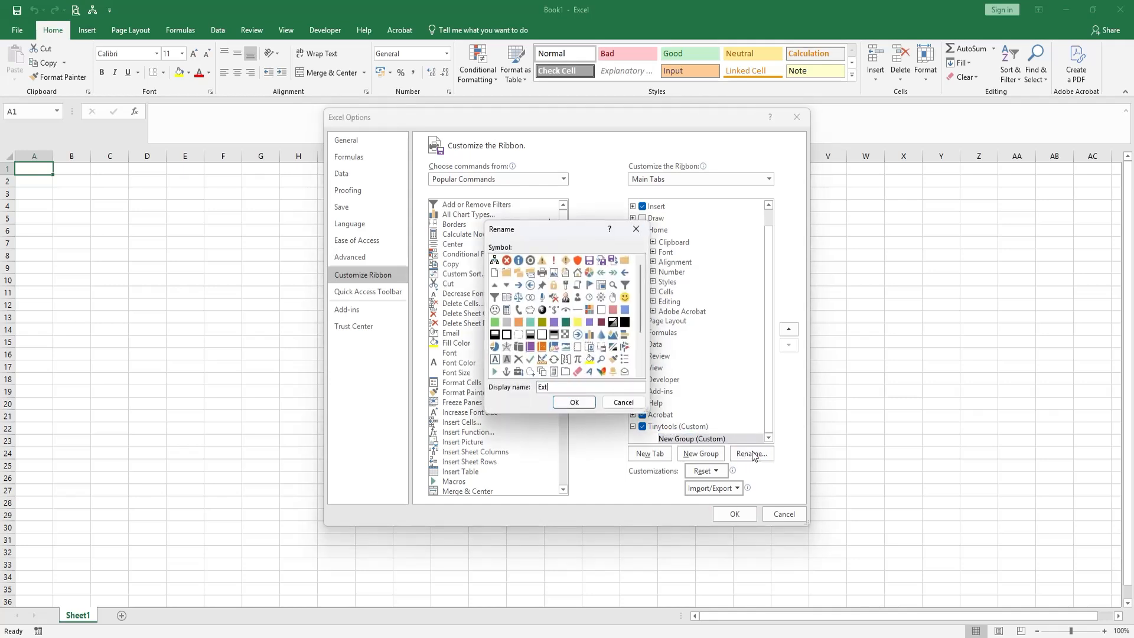
type("ractors")
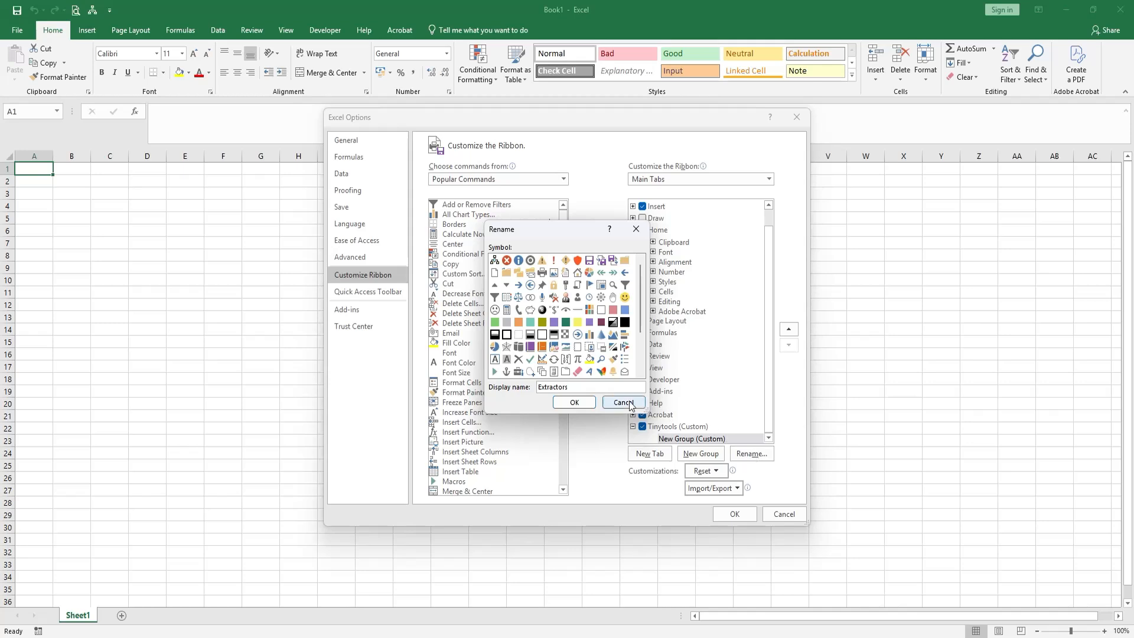
left_click(575, 403)
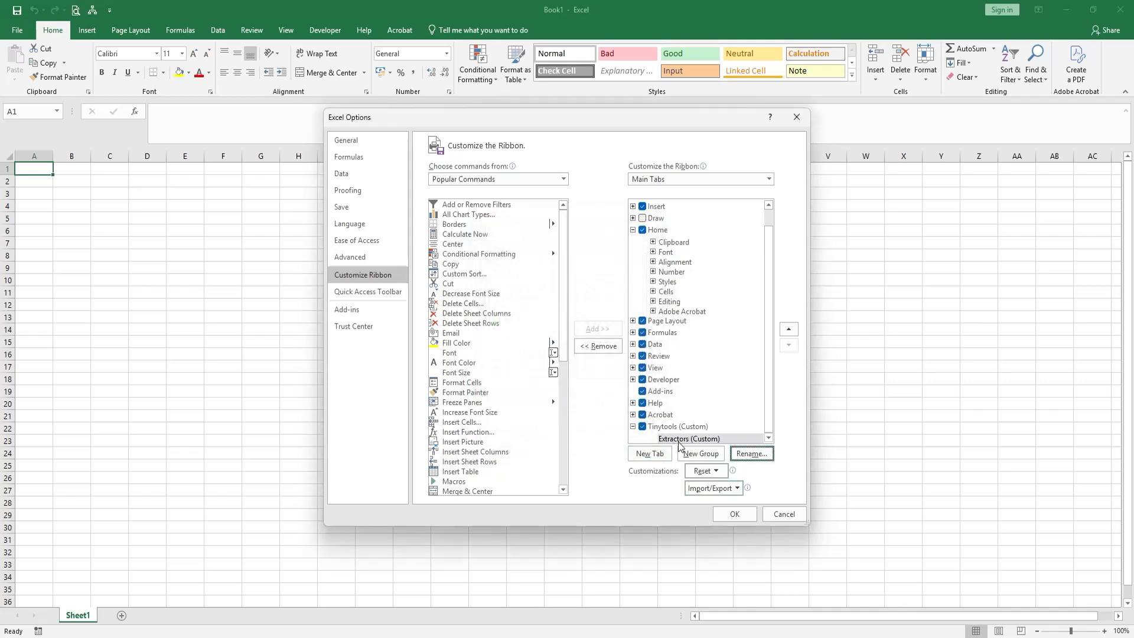
- Add the RUNBDR5000 and RUNCDR5000 macros to the Extractors group
left_click(520, 179)
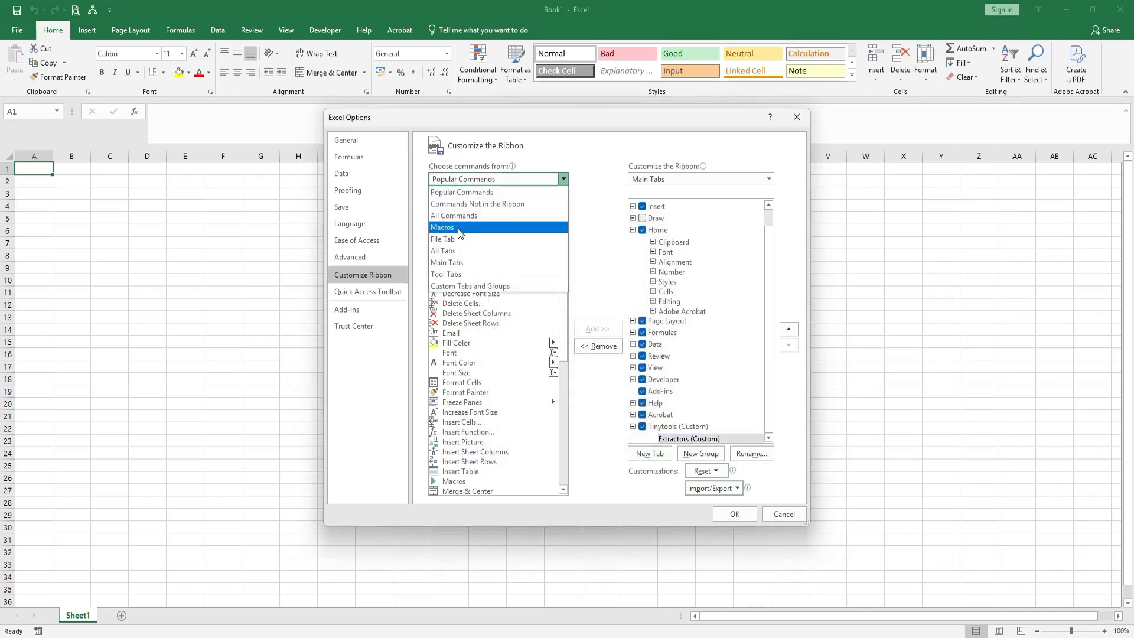
left_click(465, 224)
left_click(473, 224)
left_click(594, 328)
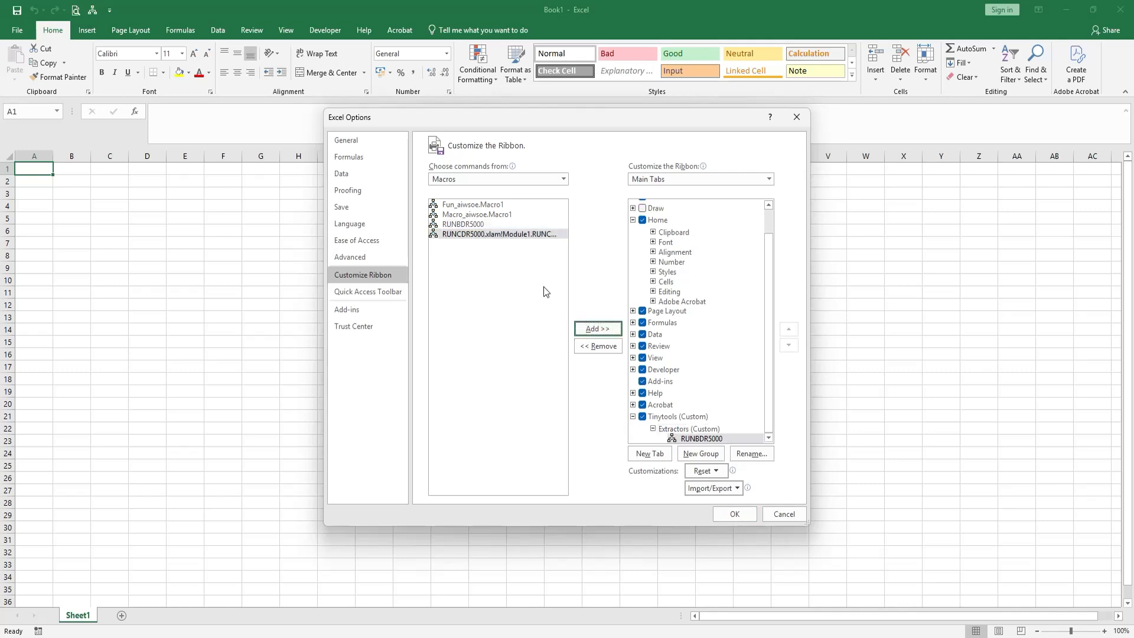
left_click(598, 328)
left_click(703, 417)
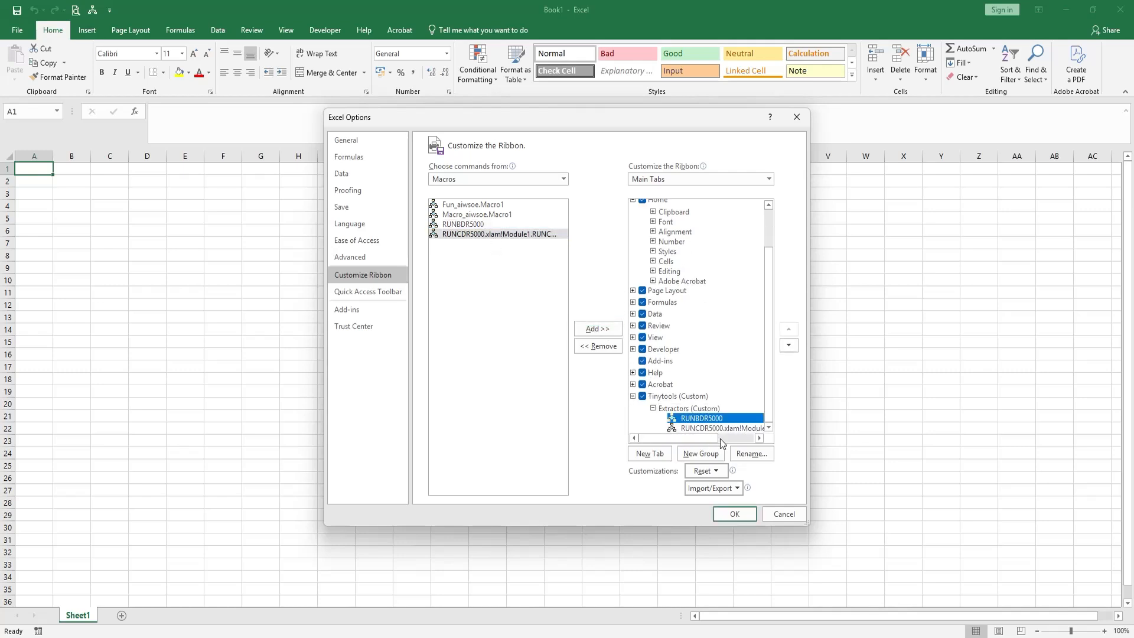
left_click(752, 455)
- Rename the macros to BDR with a teal icon and CDR with an orange icon
type("B")
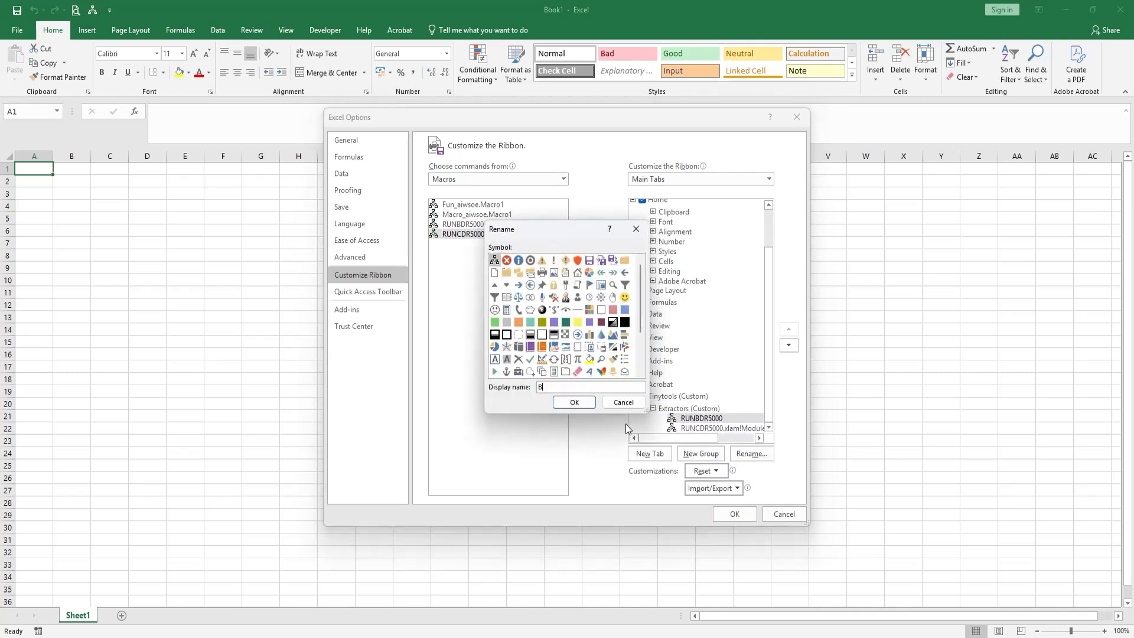
type("DR")
left_click(530, 322)
left_click(579, 406)
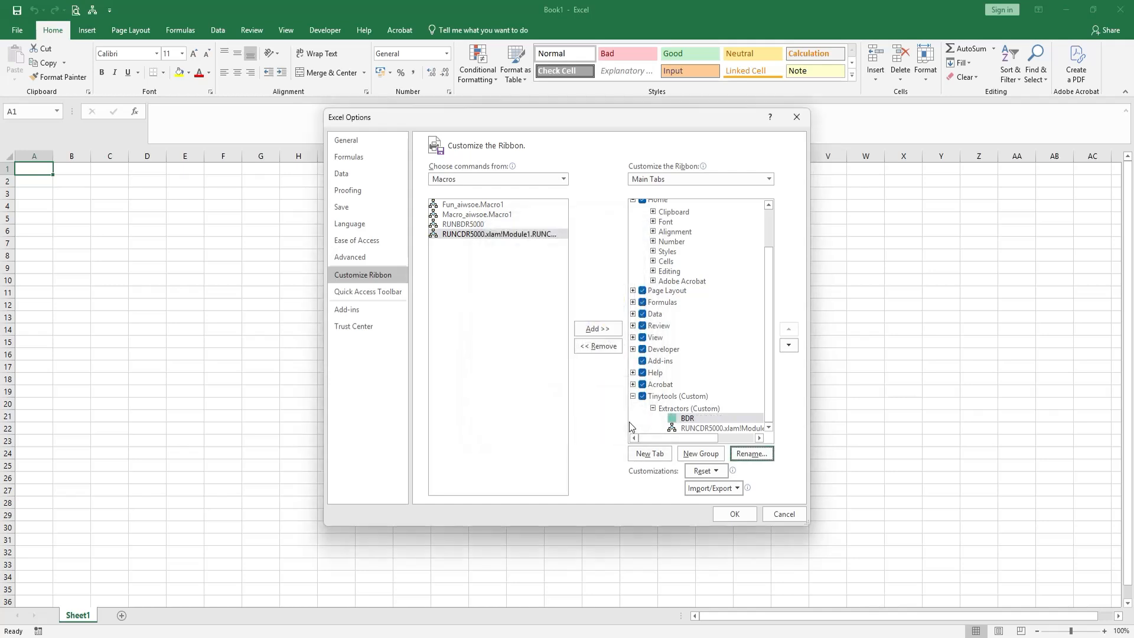
left_click(736, 453)
type("CDR")
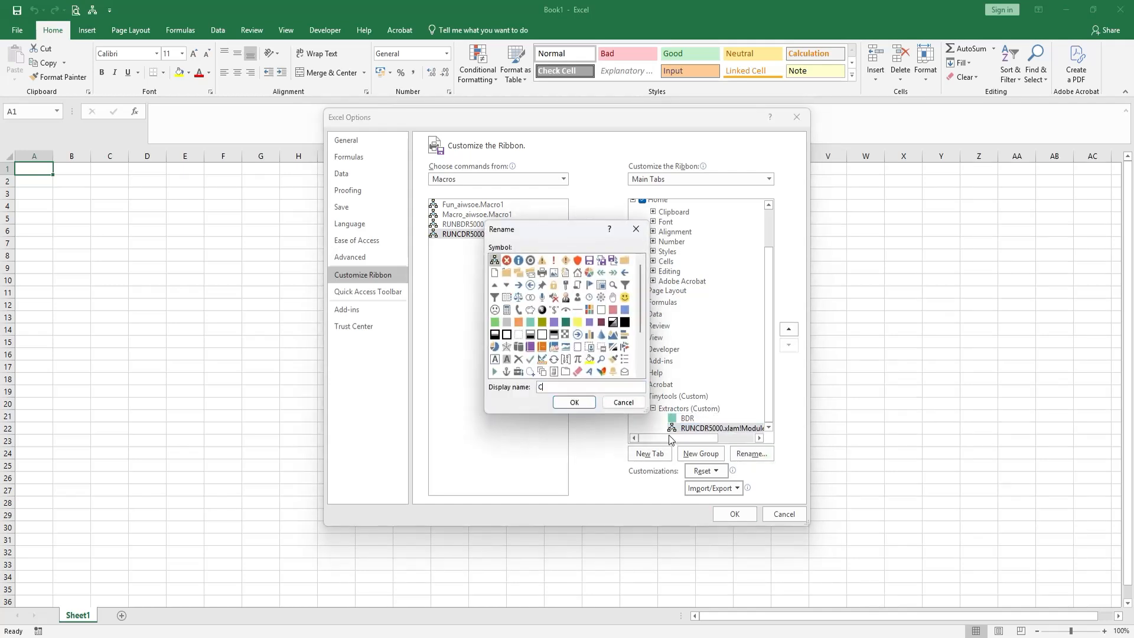
left_click(518, 322)
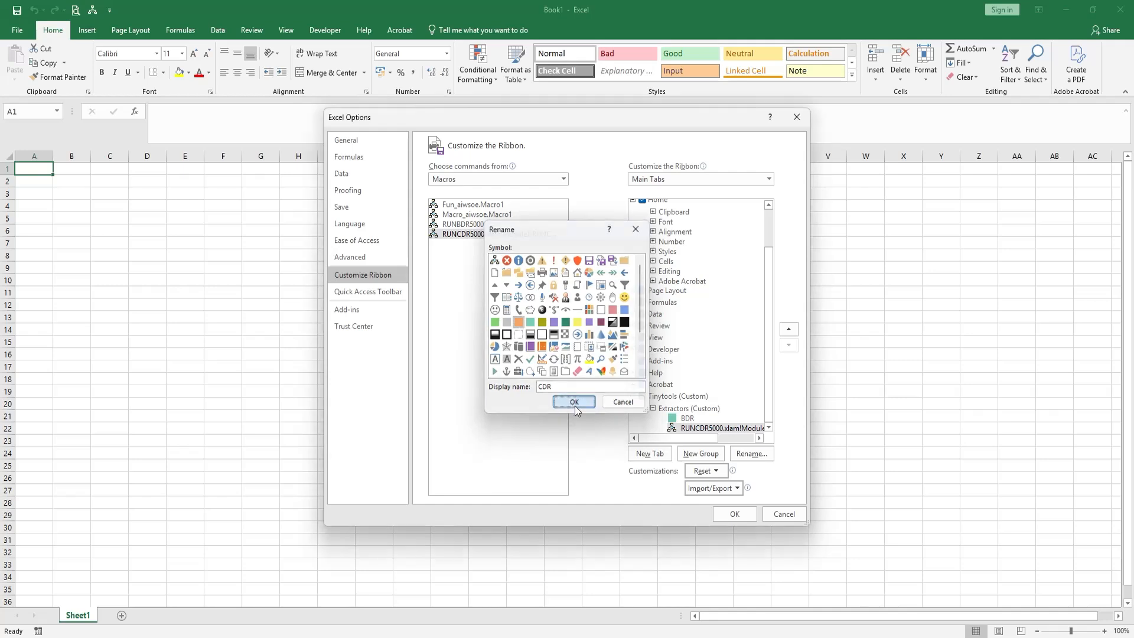
left_click(575, 406)
- Apply the ribbon changes, check the Tinytools tab's BDR and CDR buttons, and close Excel
left_click(735, 513)
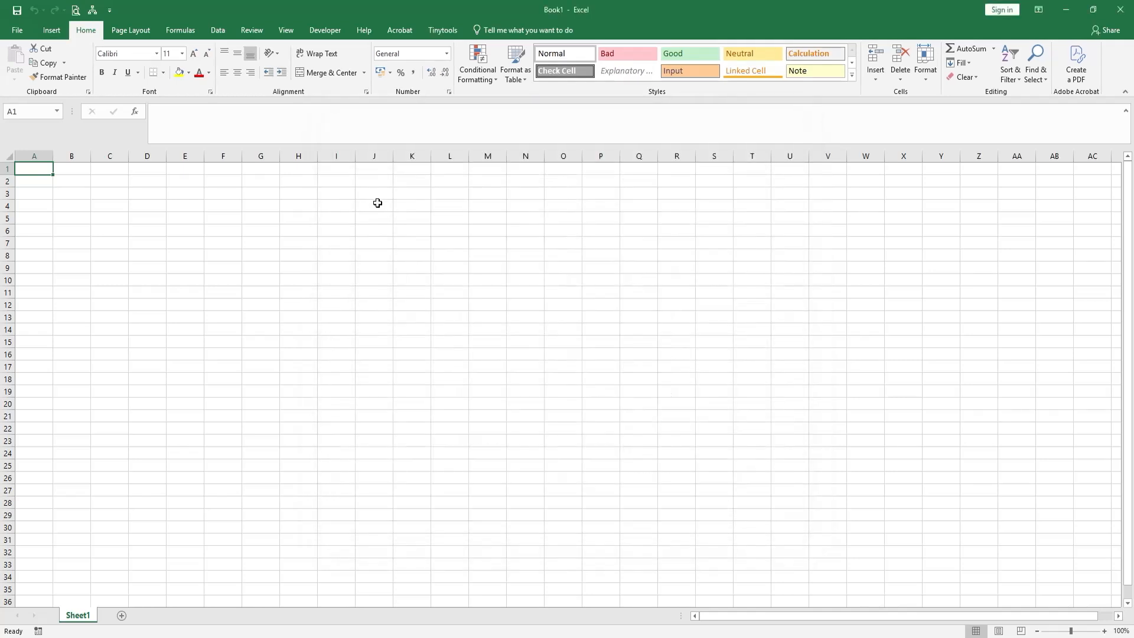
left_click(443, 32)
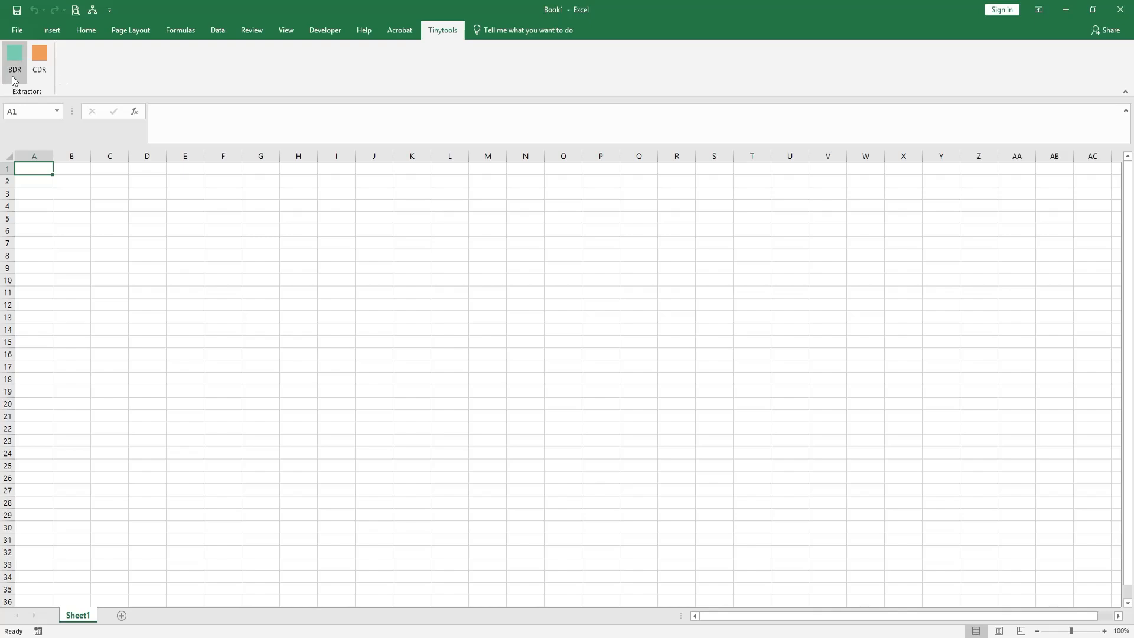
left_click(1120, 9)
- Open the RUNCDR5000 add-in file from the CDR BDR Installation folder
left_click(389, 397)
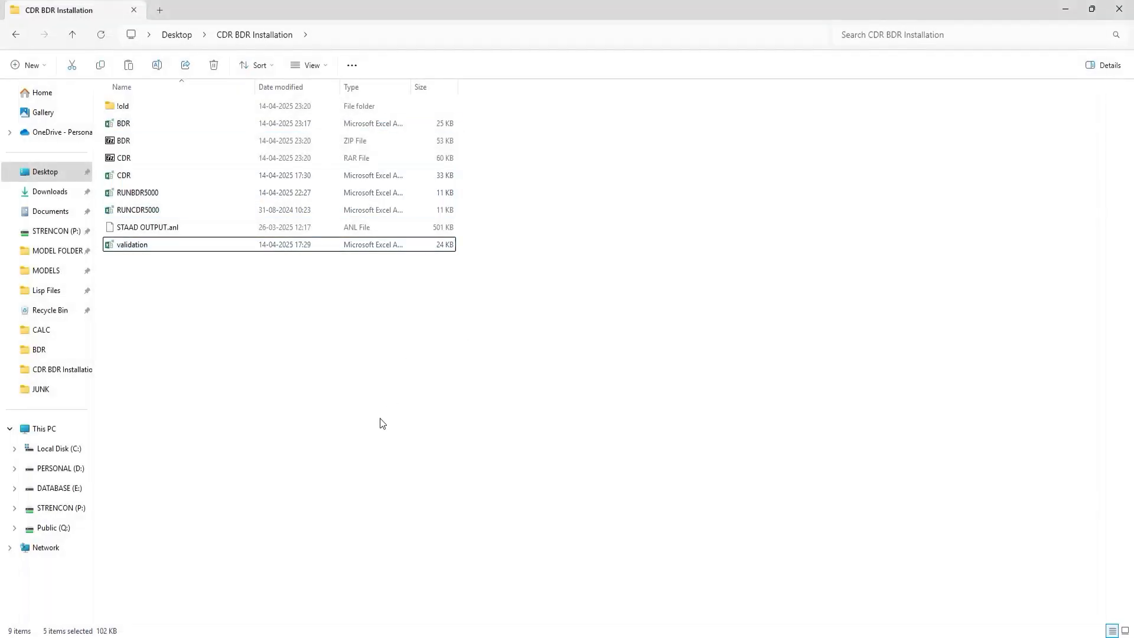
left_click(331, 625)
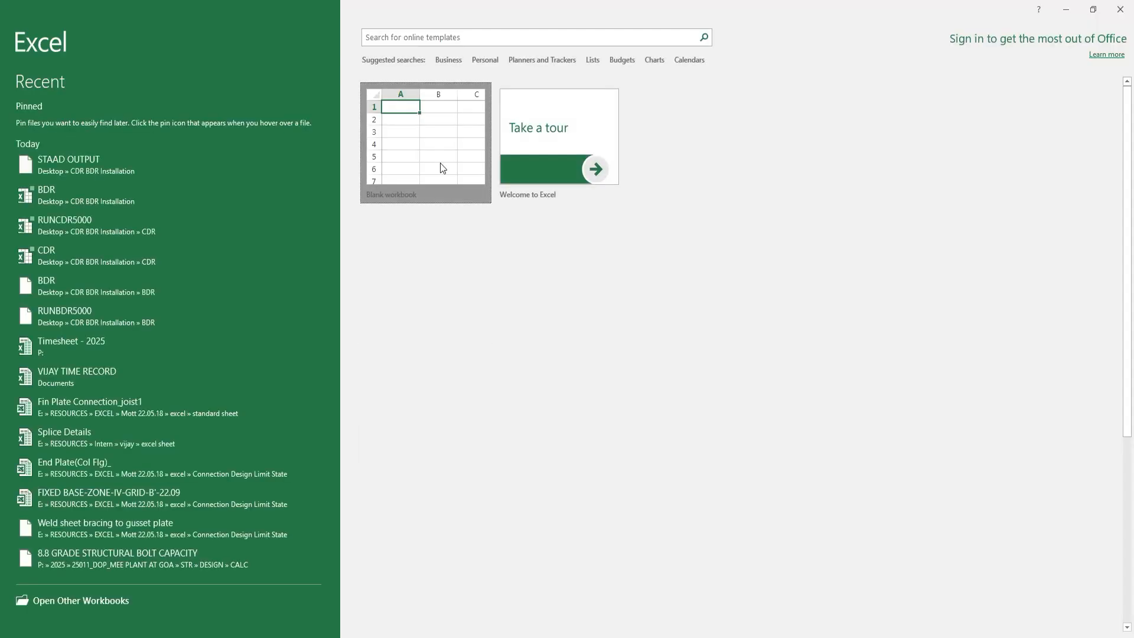
left_click(438, 168)
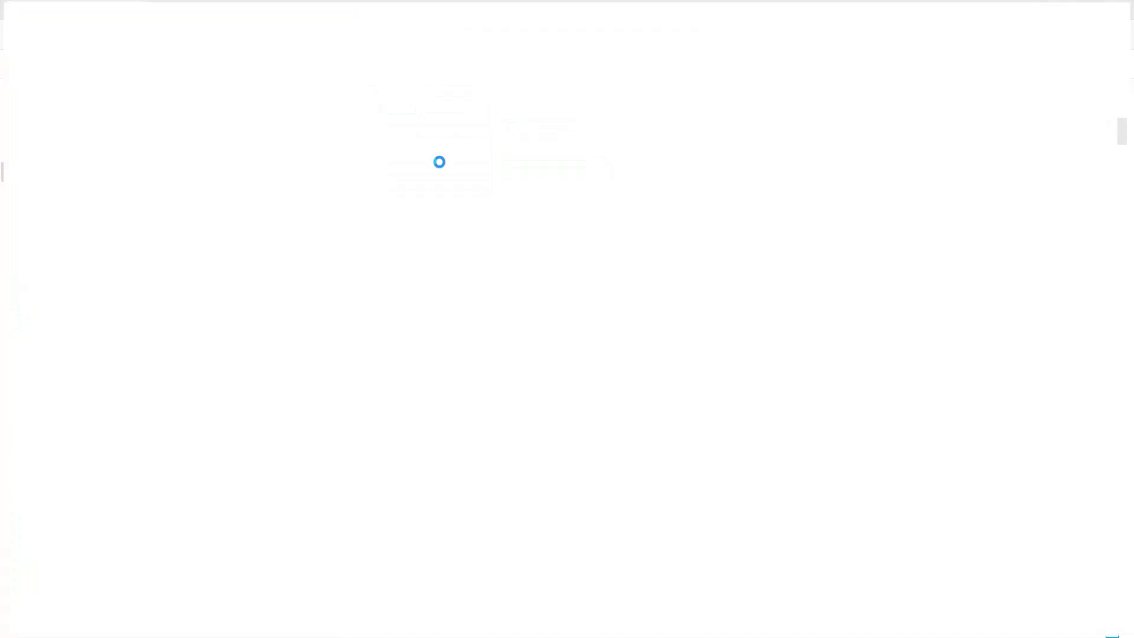
key("alt+Tab")
- Drag STAAD OUTPUT.anl from the installation folder onto Excel to open it
left_click(349, 264)
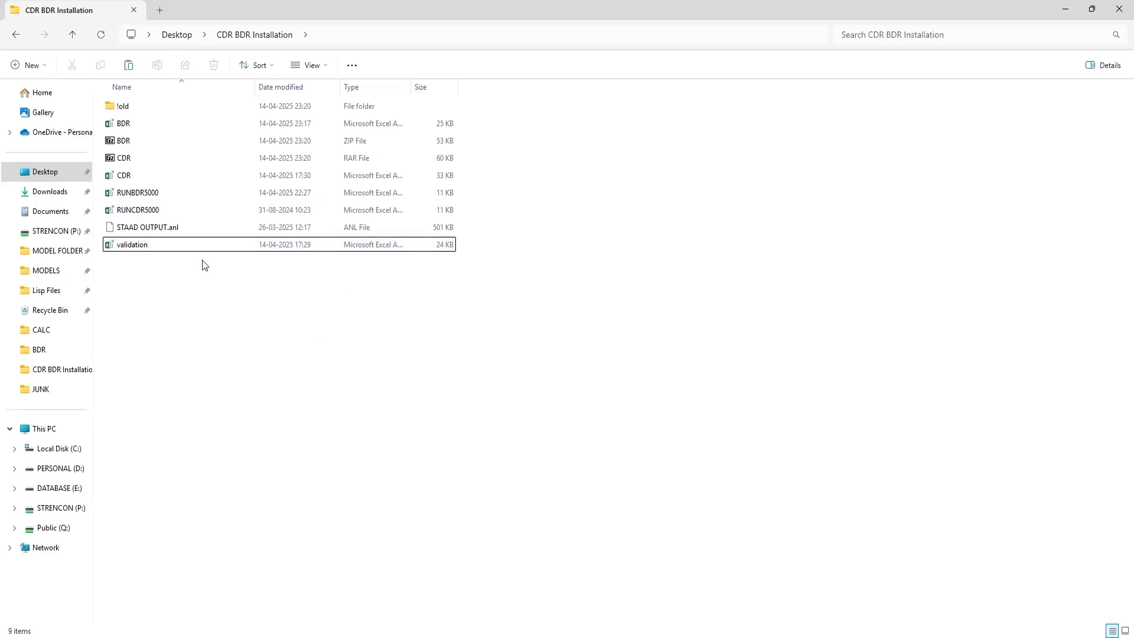
left_click(172, 228)
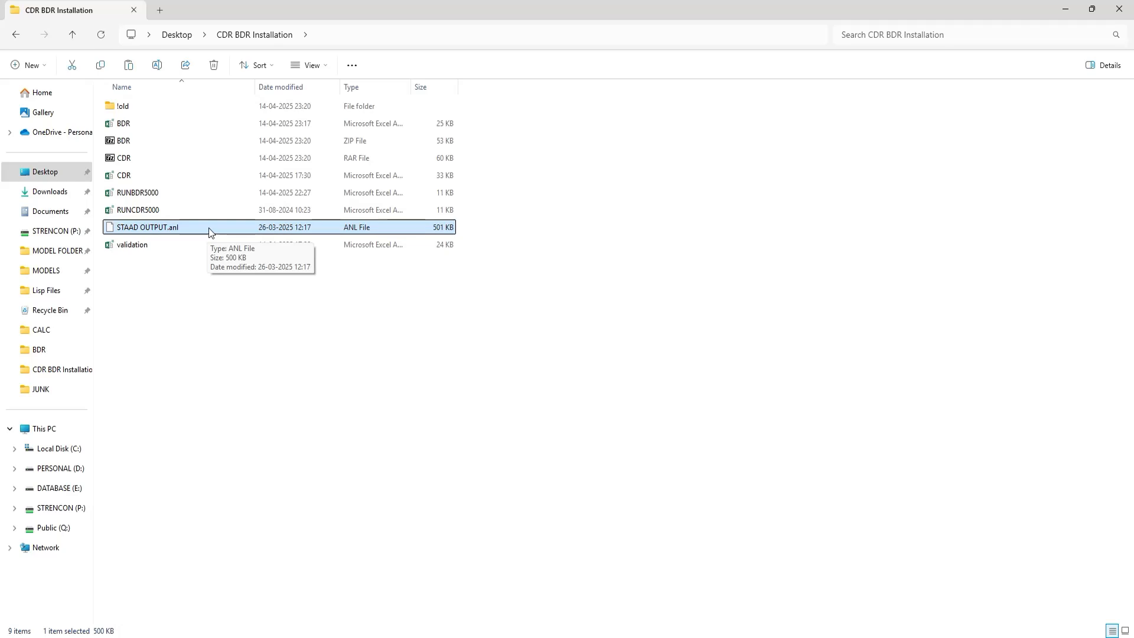
left_click_drag(211, 231, 271, 561)
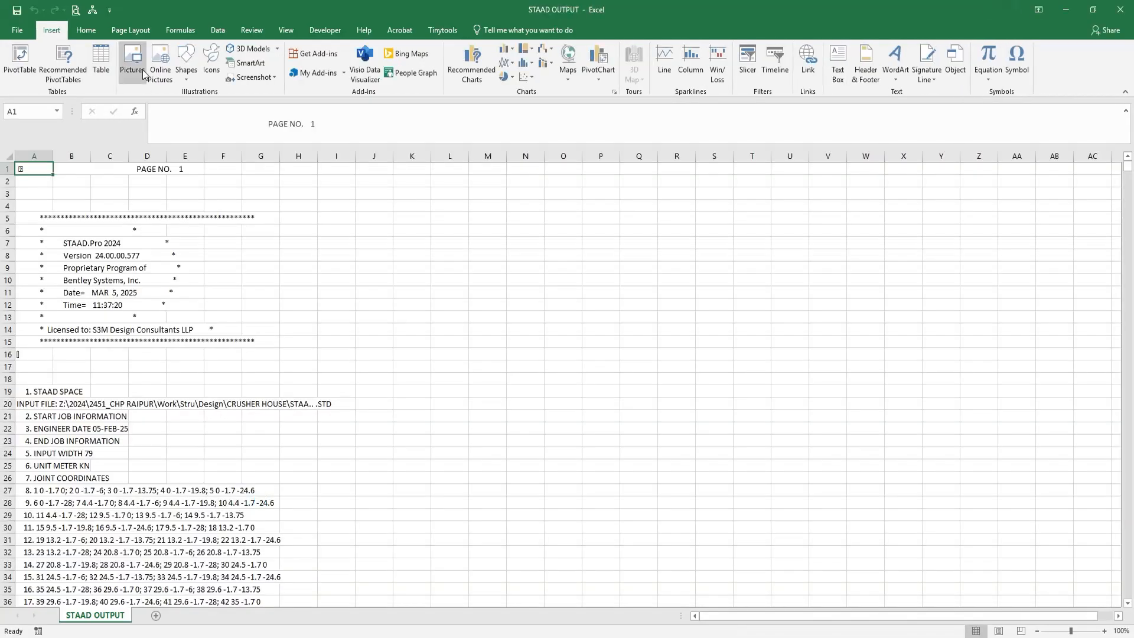
- Run the CDR column extractor from the Tinytools tab and dismiss the licence-not-found warning
left_click(443, 30)
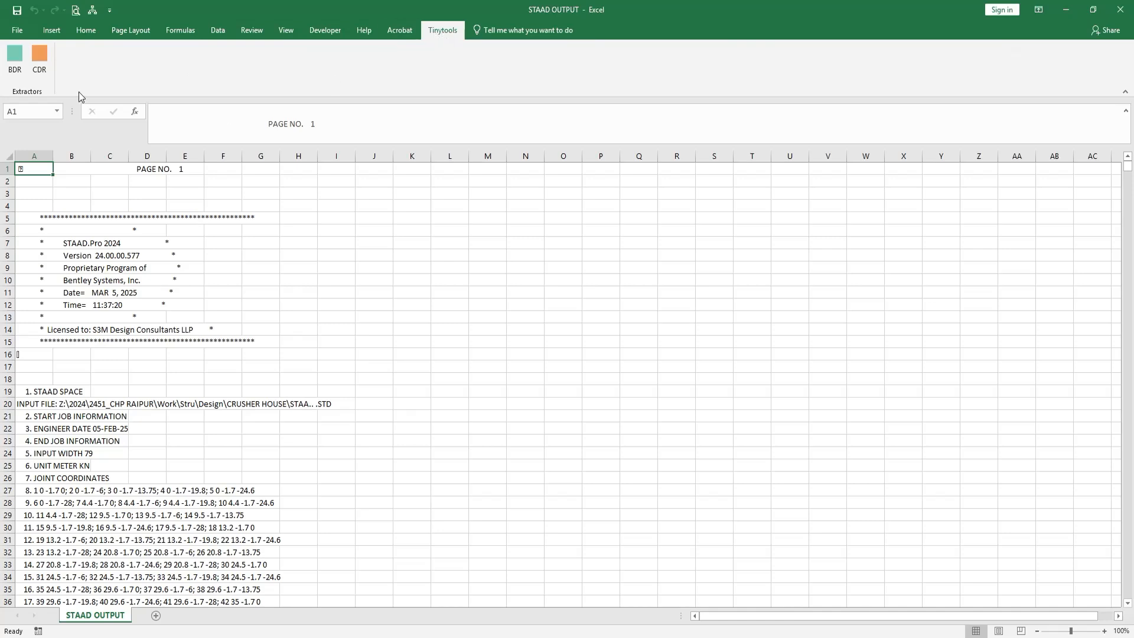
left_click(40, 57)
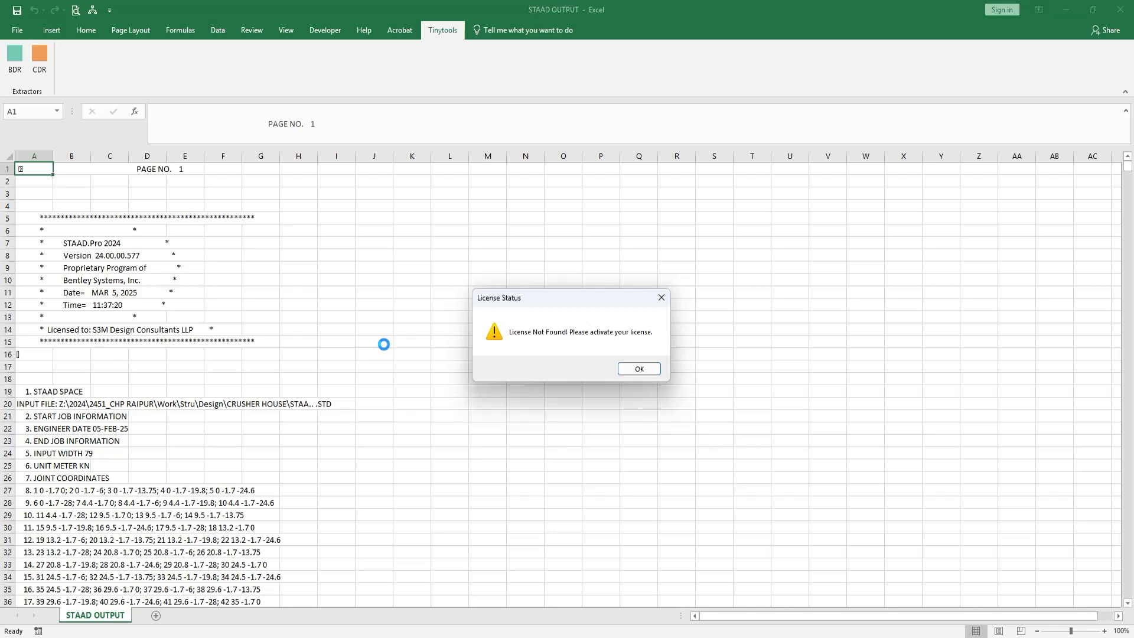
left_click(629, 370)
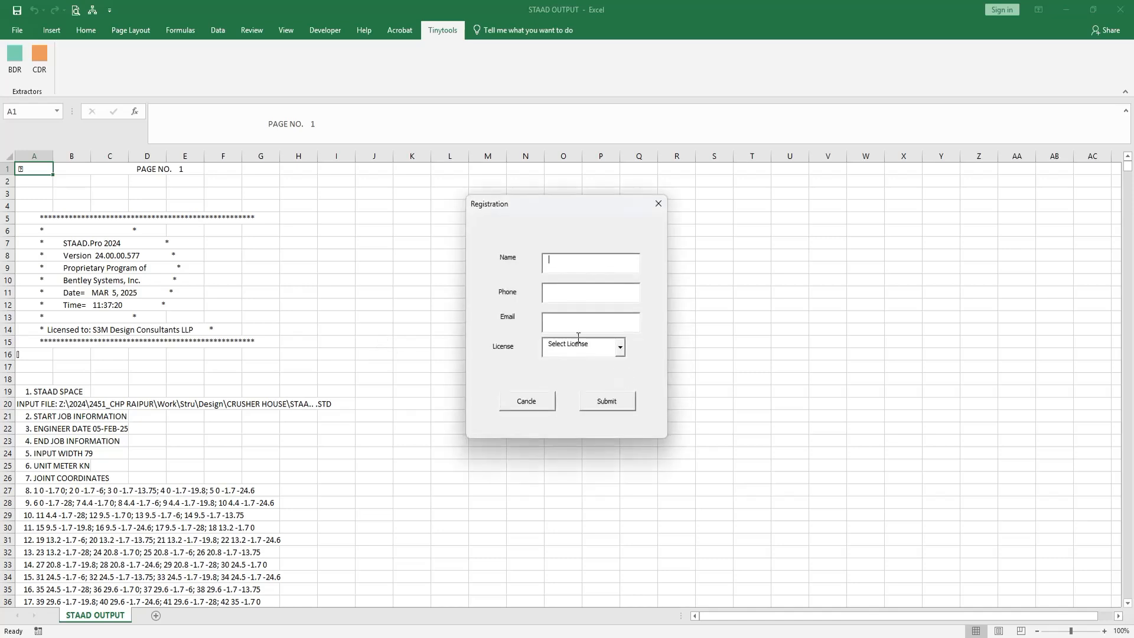
- Register with an e-mail address for a CDR+BDR licence and confirm the 7-day activation
left_click(620, 348)
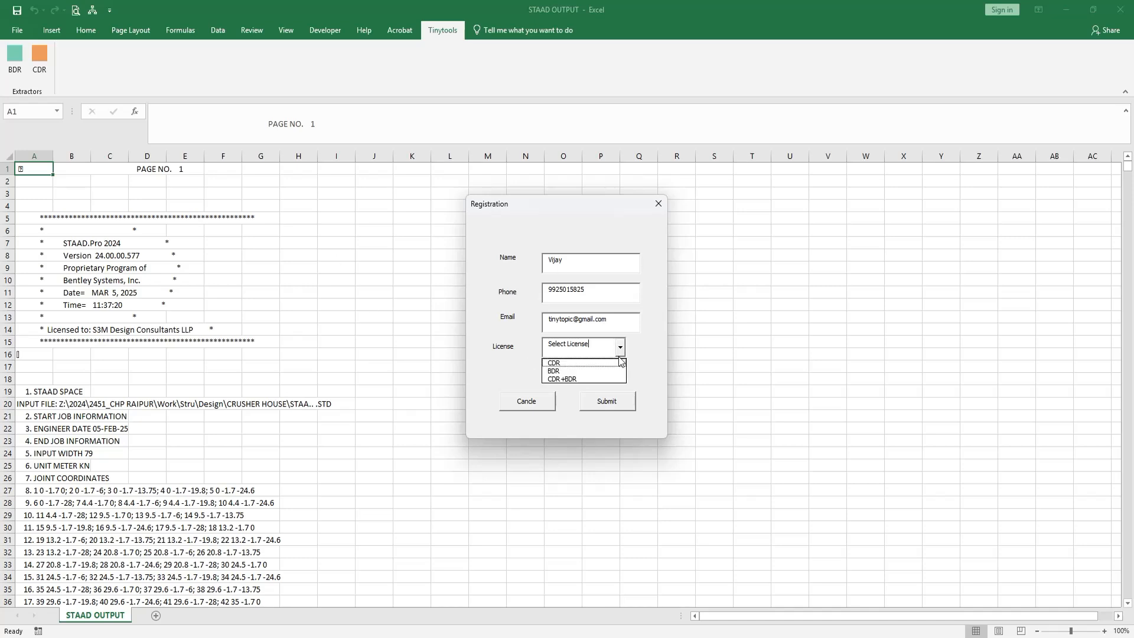
left_click(597, 379)
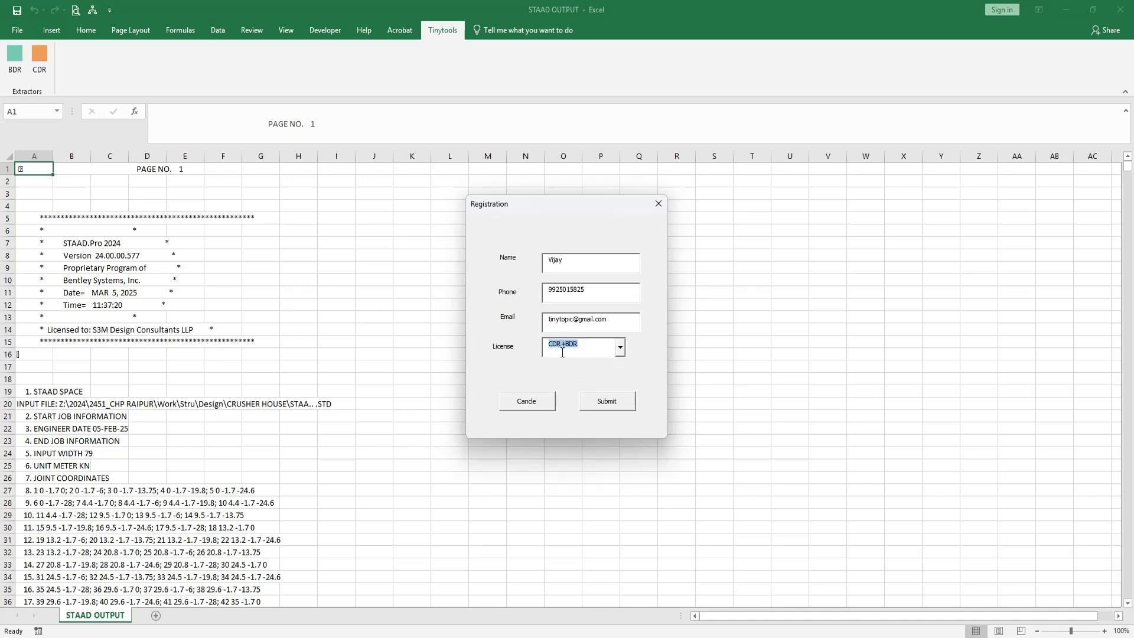
left_click(605, 403)
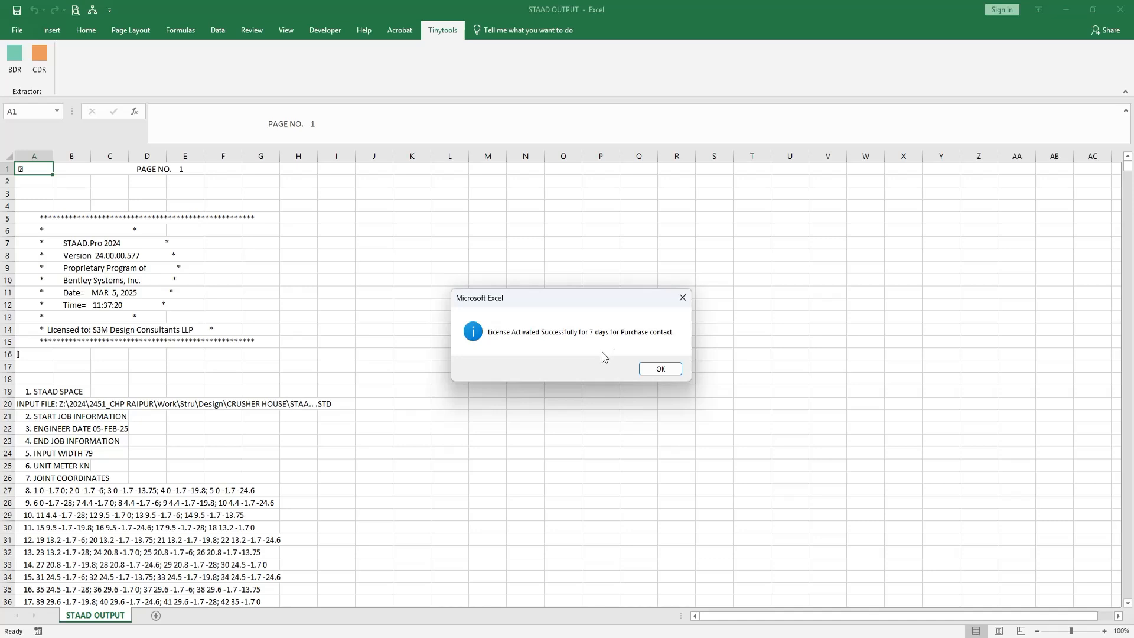
left_click(657, 371)
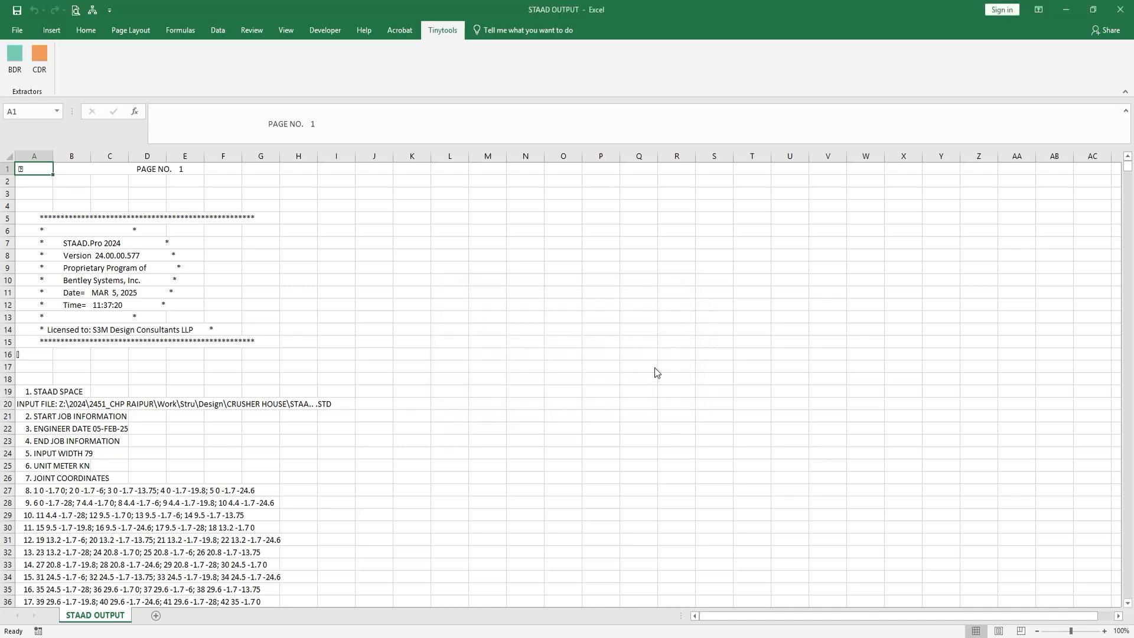
- Rerun CDR to build the column results table and check column 1's number, length and size
left_click(38, 60)
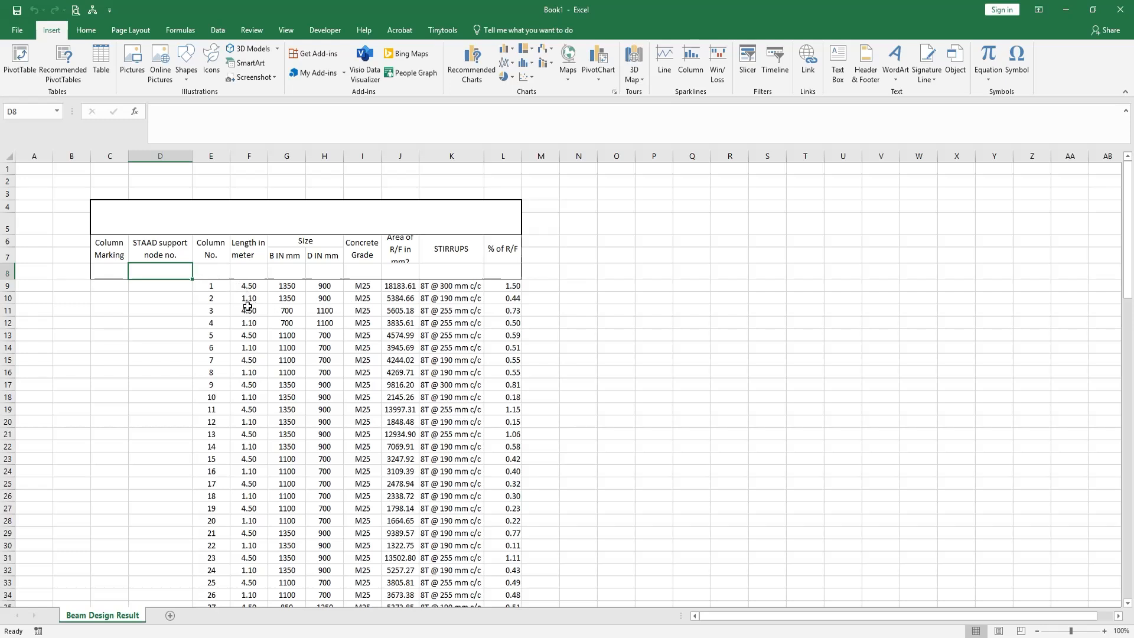
left_click(221, 286)
left_click(248, 287)
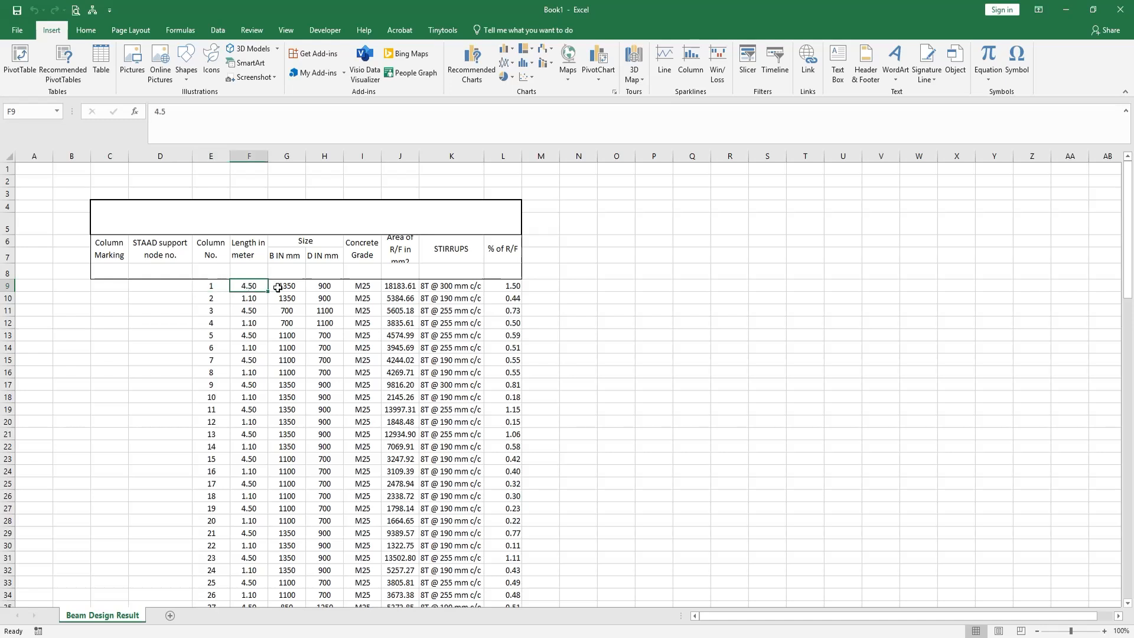
left_click_drag(287, 287, 326, 286)
- Check column 1's concrete grade, reinforcement area, stirrup spacing and percentage, then close the workbook
left_click(358, 287)
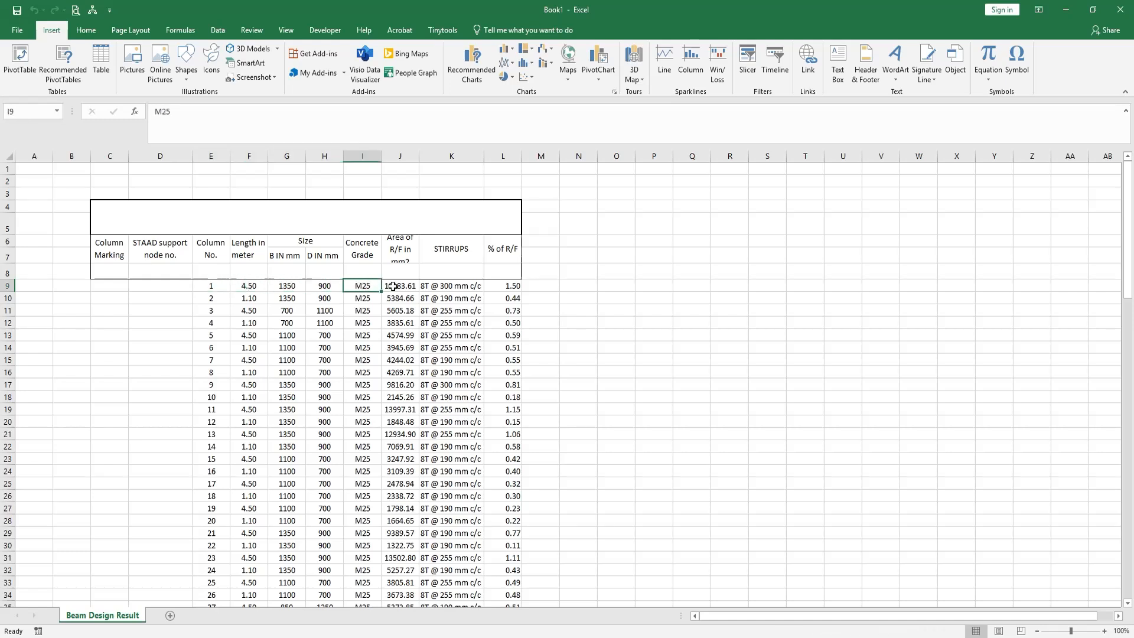
left_click(399, 286)
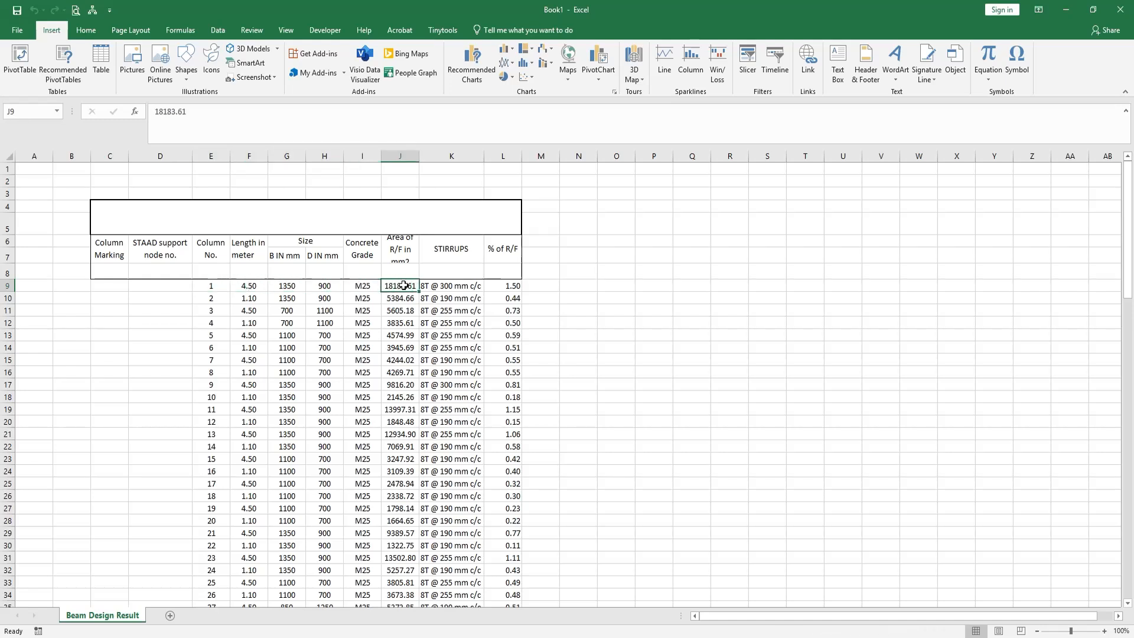
left_click(436, 285)
left_click(491, 283)
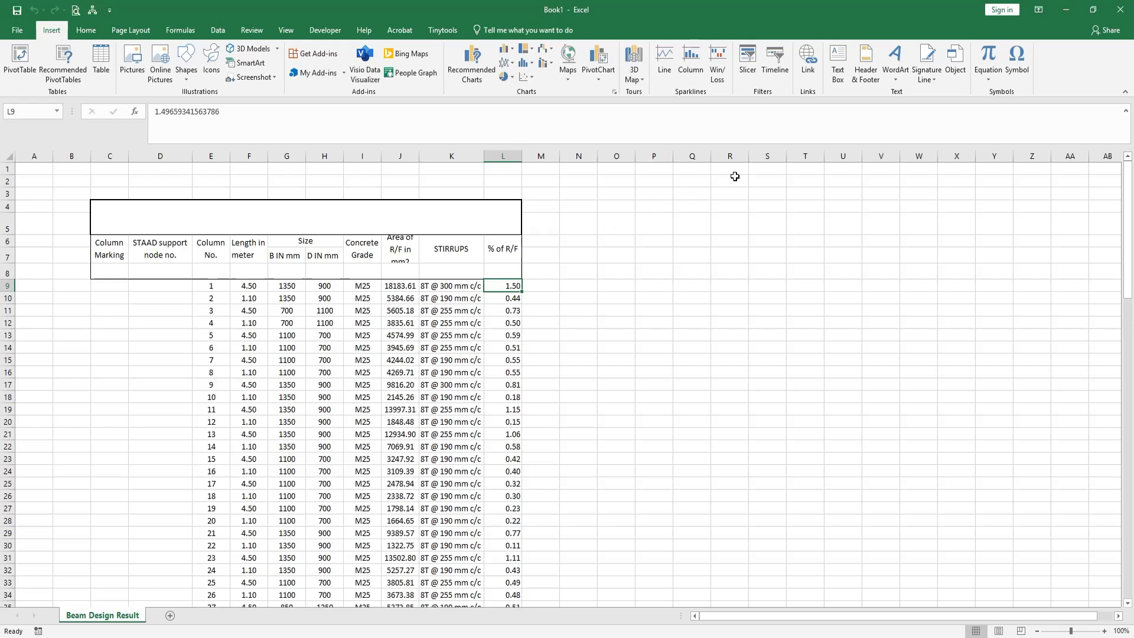
left_click(1120, 9)
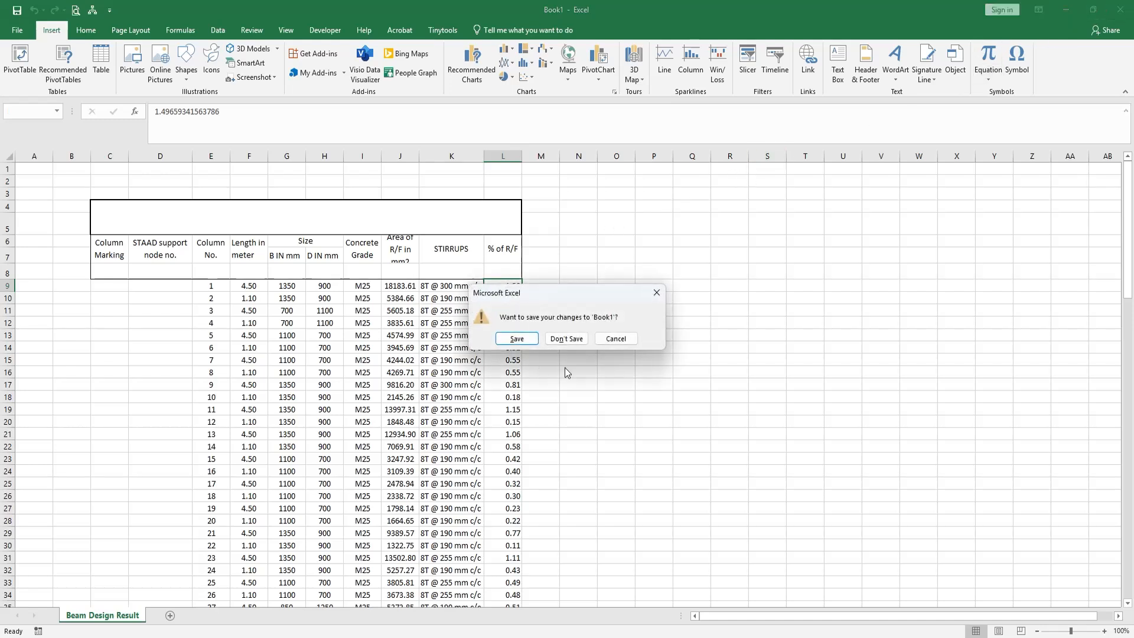
- Discard the column results workbook and reopen STAAD OUTPUT.anl in Excel from File Explorer
left_click(571, 339)
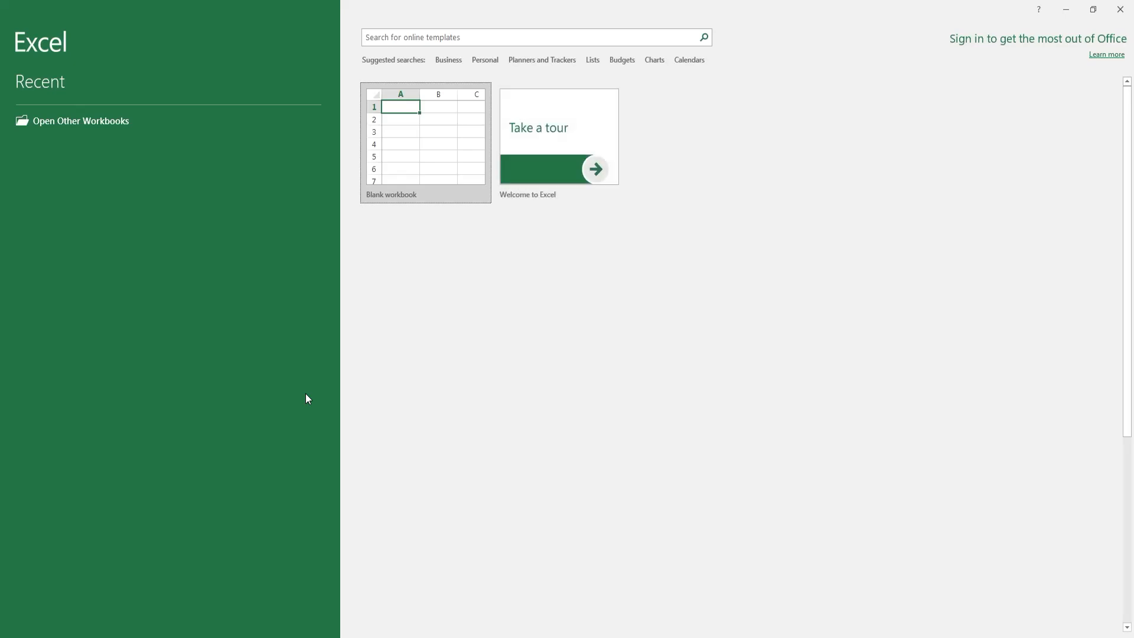
key("Return")
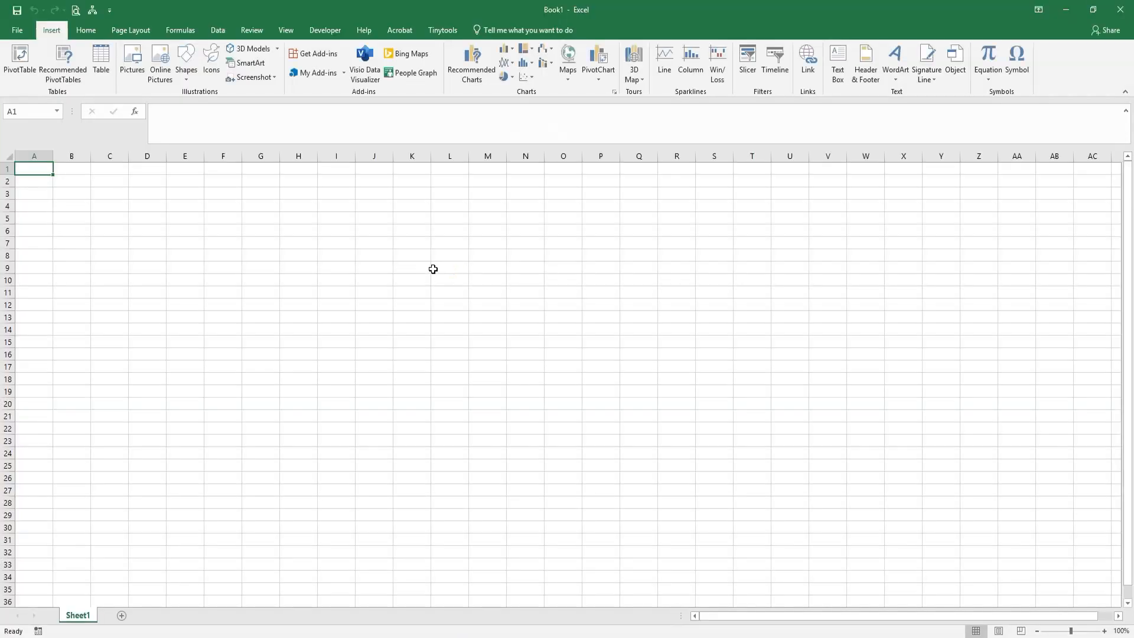
key("alt+Tab")
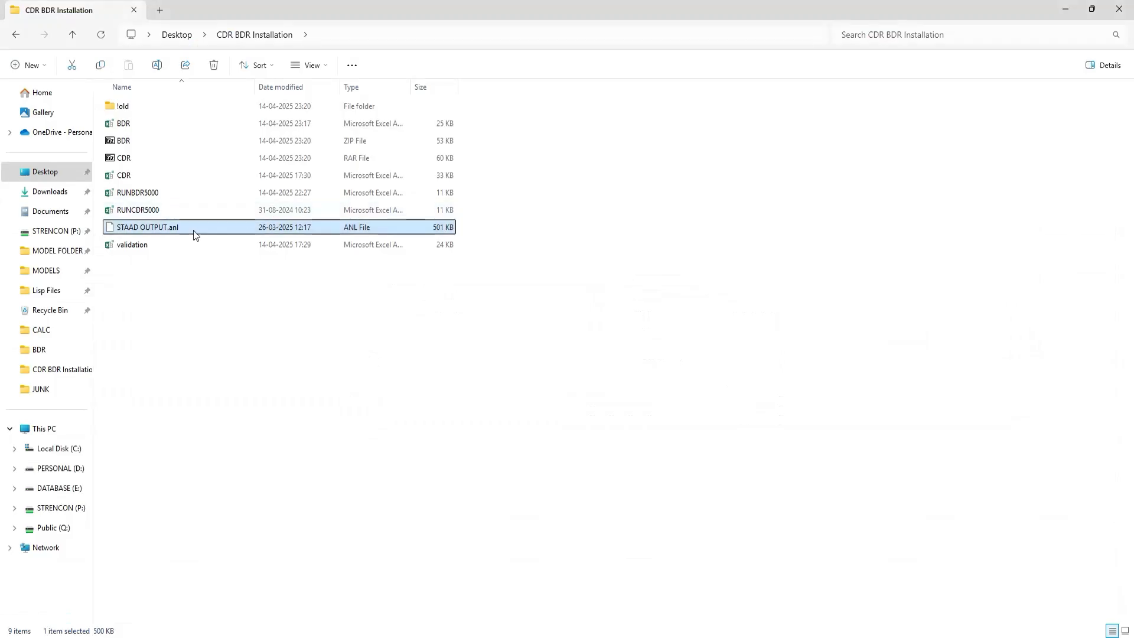
left_click_drag(195, 232, 248, 285)
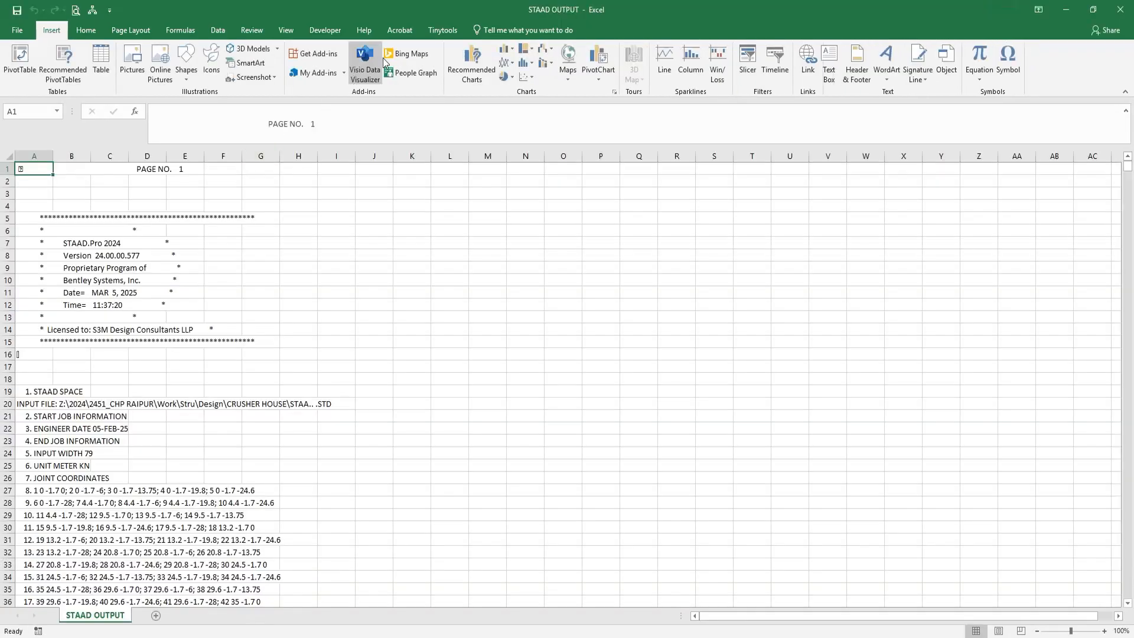
left_click(450, 32)
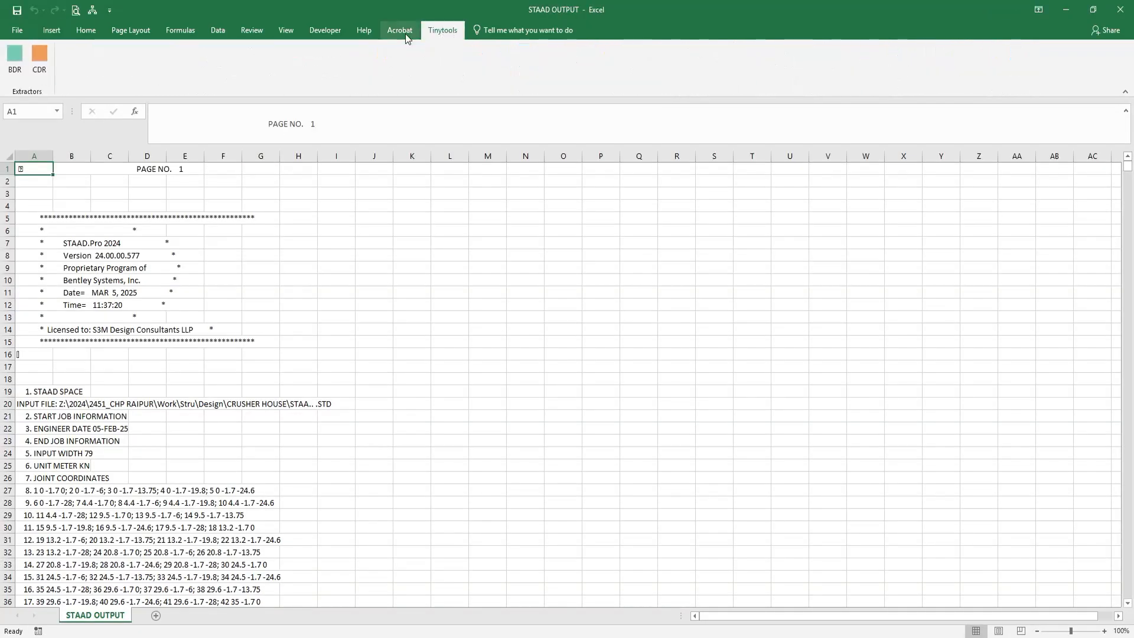
- Run BDR into a new Book1 and inspect beam 107's number, length, 350 size and reinforcement rows
left_click(14, 62)
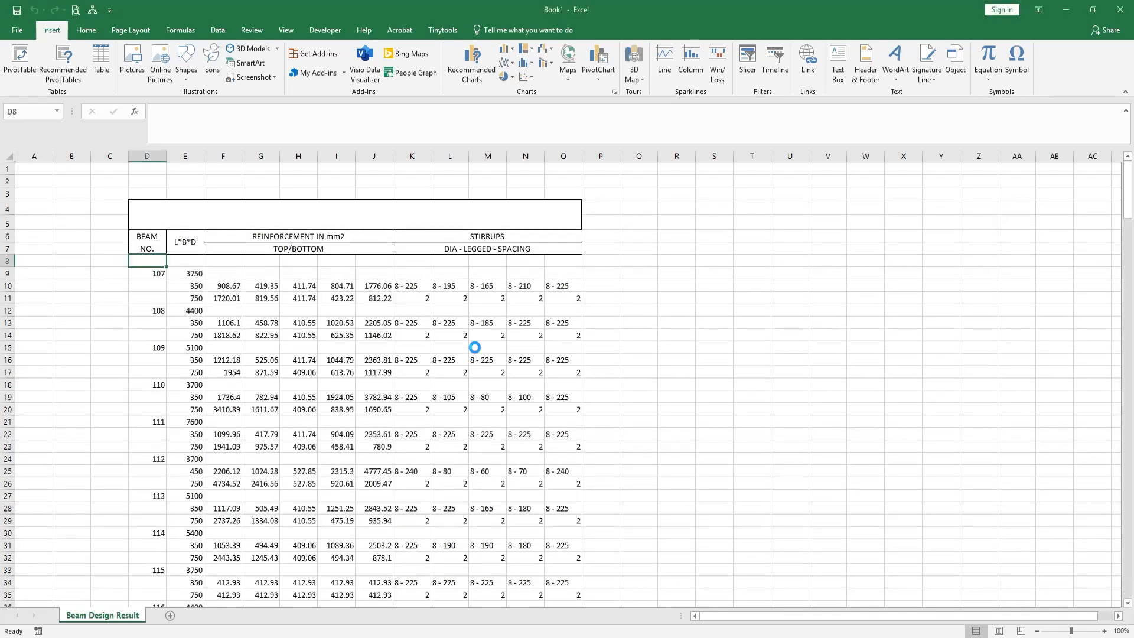
left_click(155, 271)
left_click(193, 274)
left_click(195, 288)
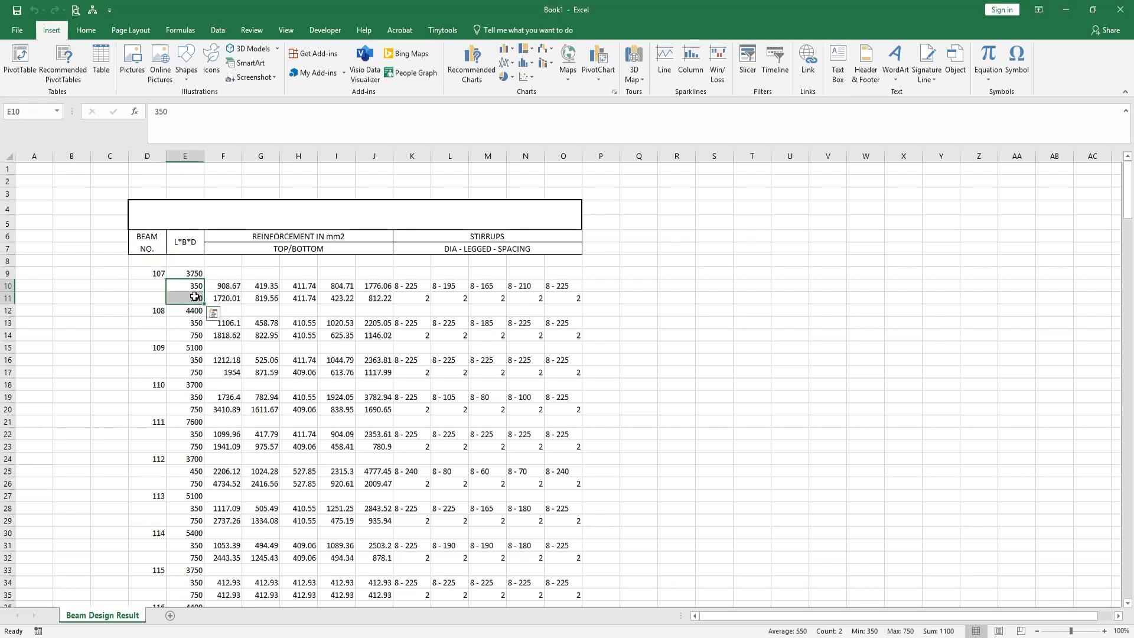
left_click_drag(223, 288, 557, 296)
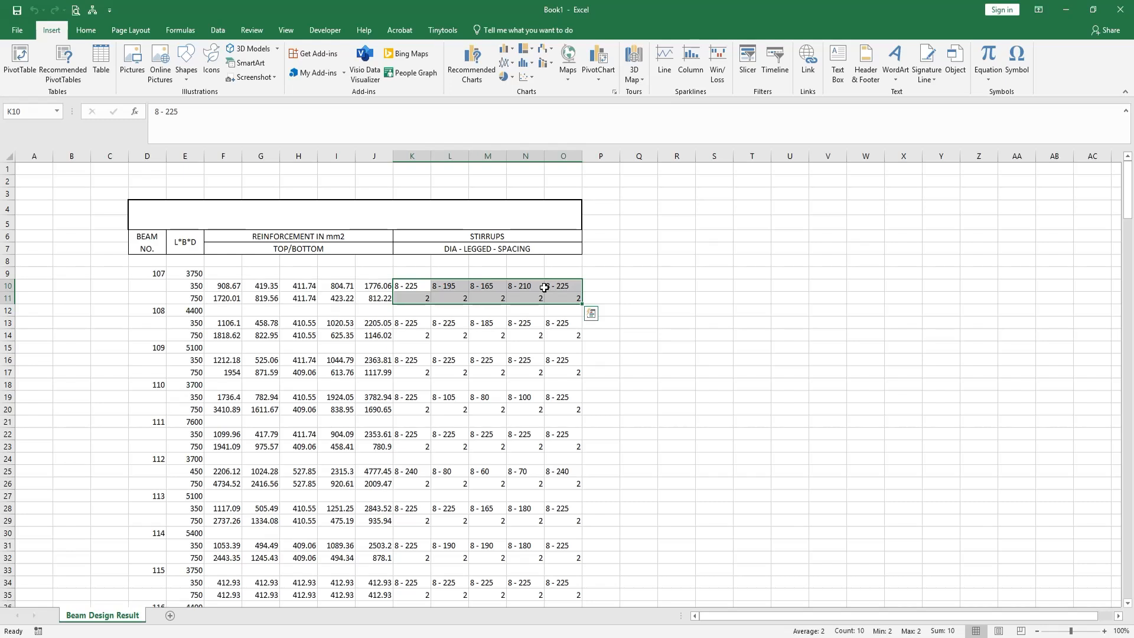